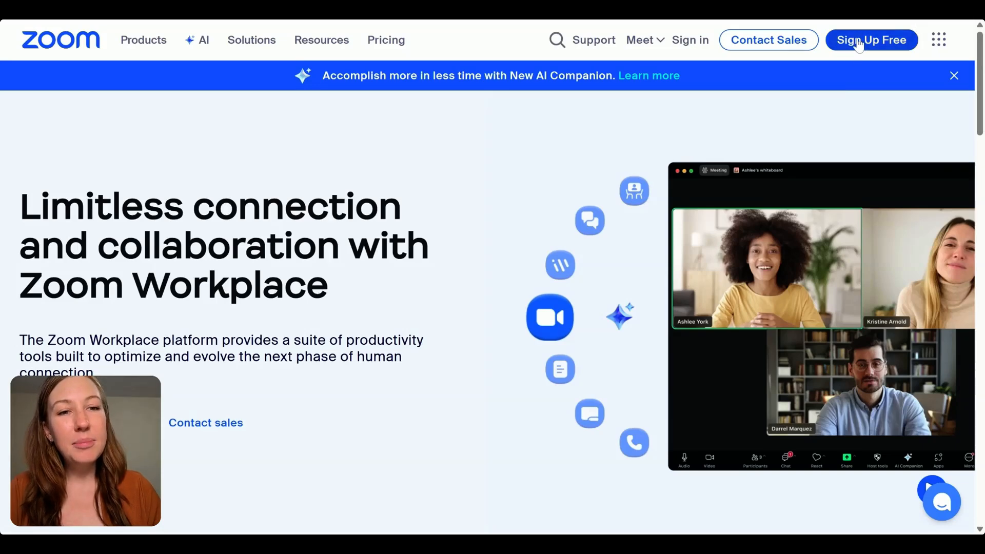
- Start the free account sign-up and confirm age by entering the birth year
click(884, 47)
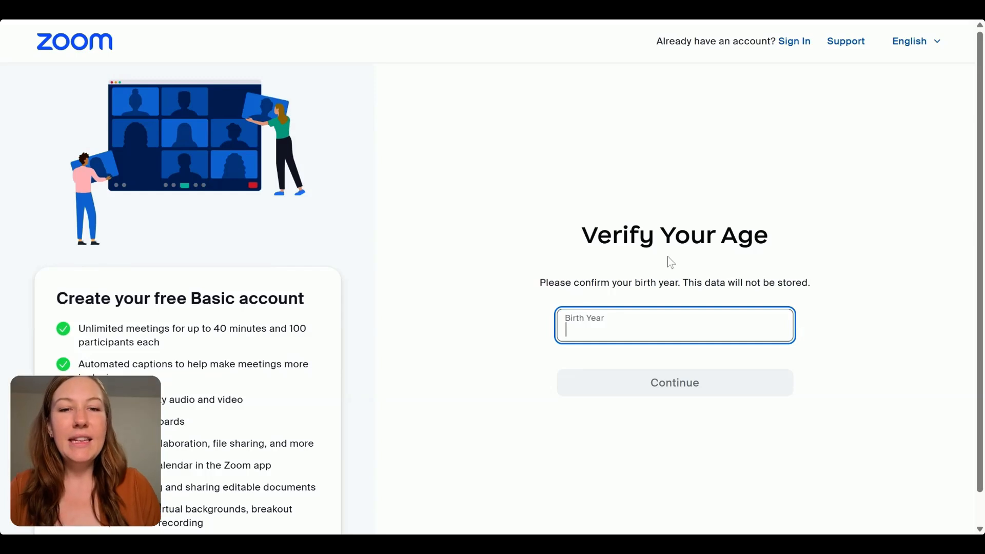
text(1995)
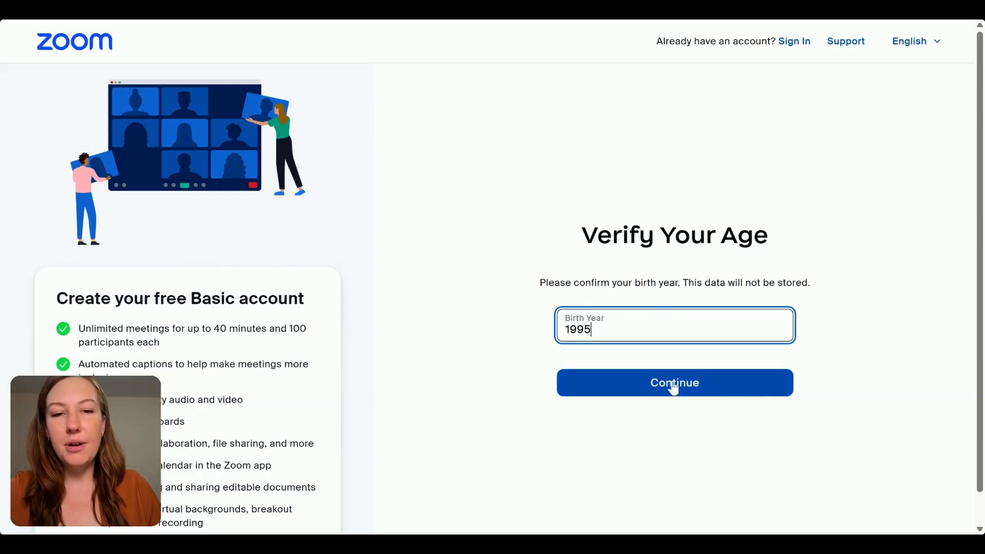
click(673, 388)
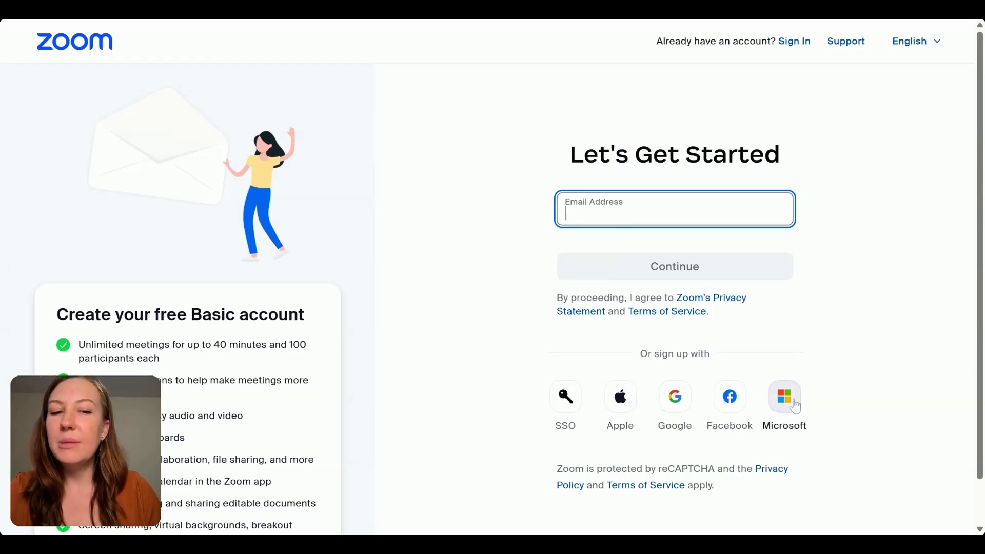
- Sign up with the chosen Google account and create the Zoom account, leaving the educator option unchecked
click(687, 407)
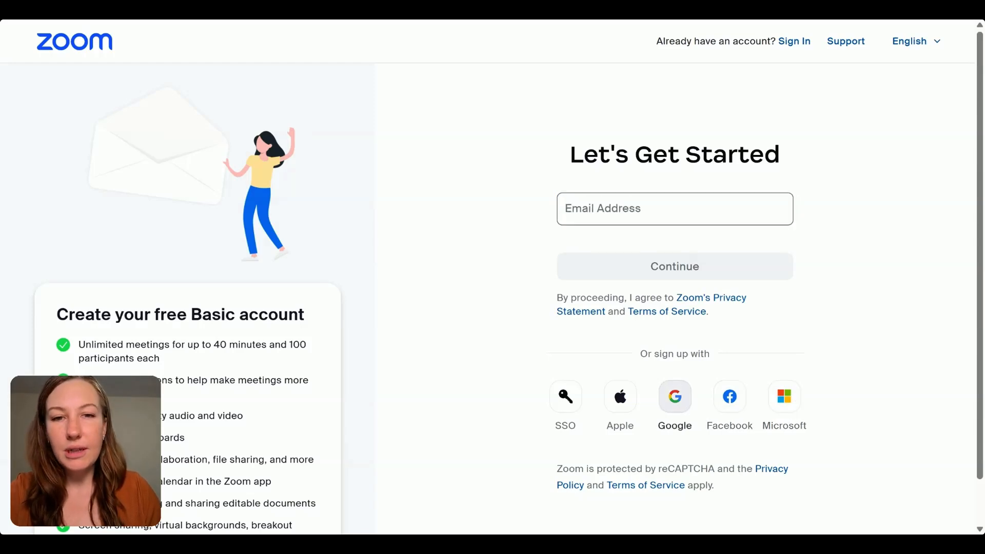
scroll(647, 277, down, 3)
scroll(645, 292, down, 2)
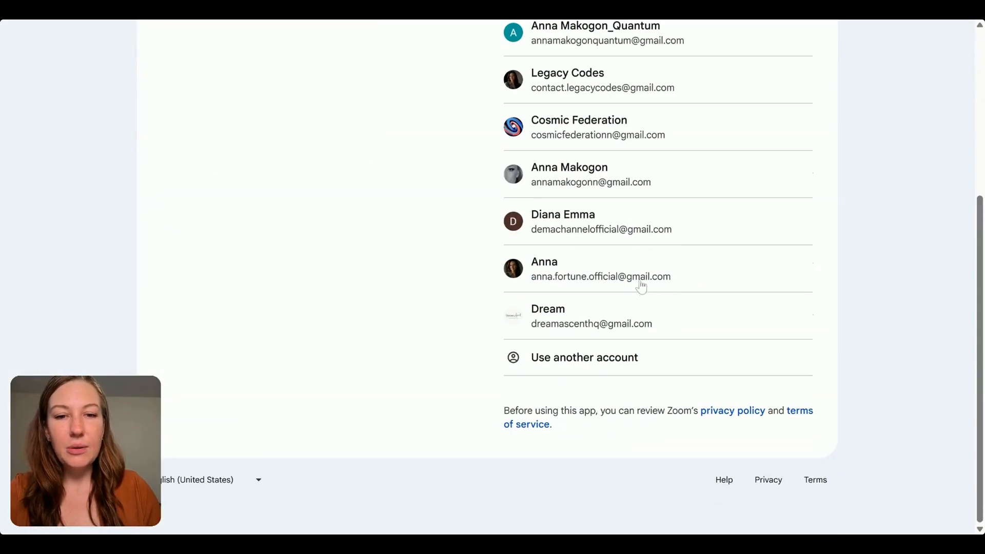
click(589, 272)
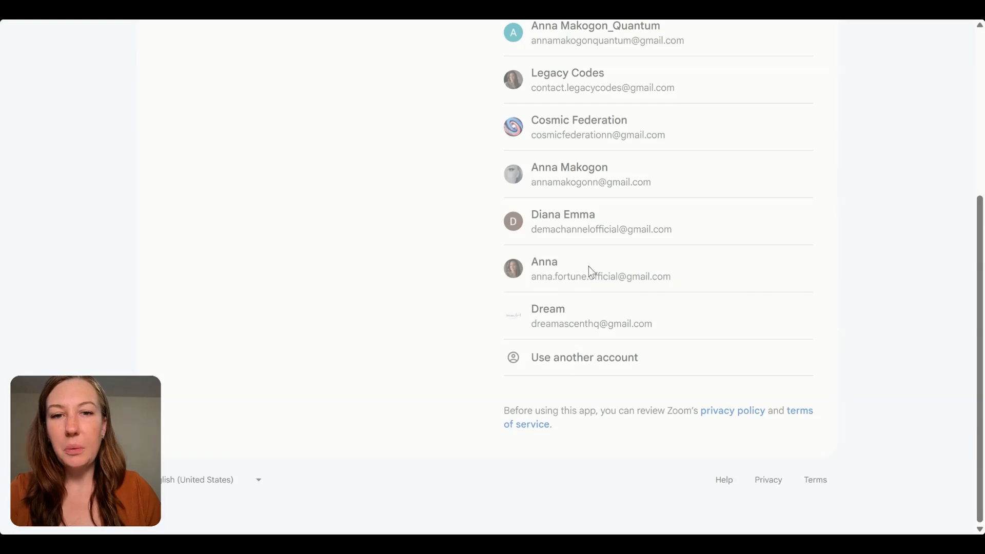
click(791, 348)
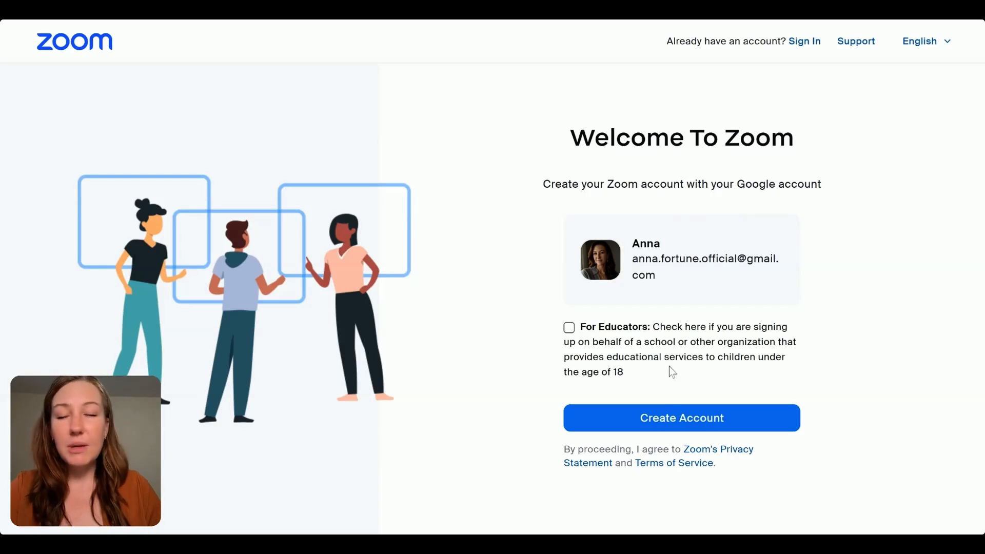
click(700, 424)
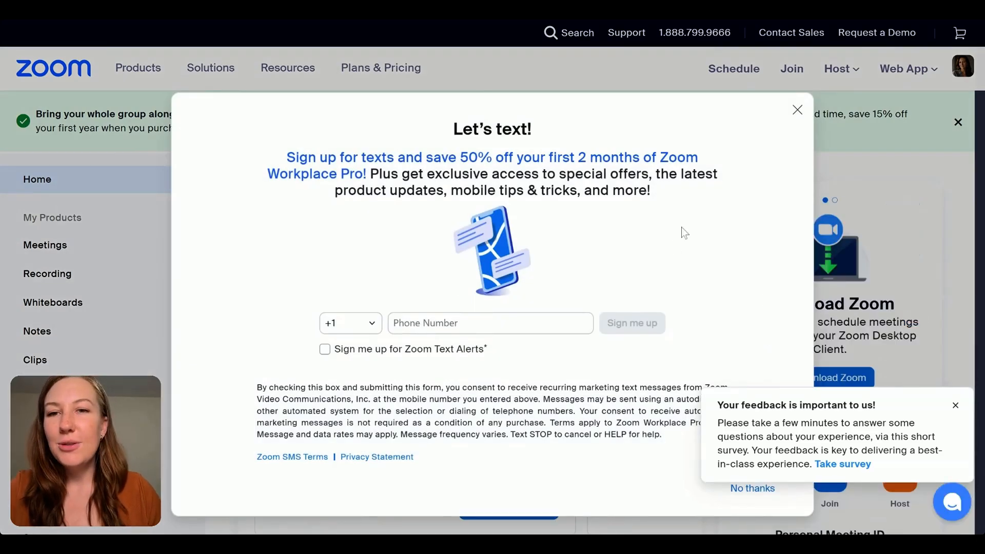
- Dismiss the text-alerts offer and the feedback survey notice, and look over the account home page
click(796, 112)
click(946, 406)
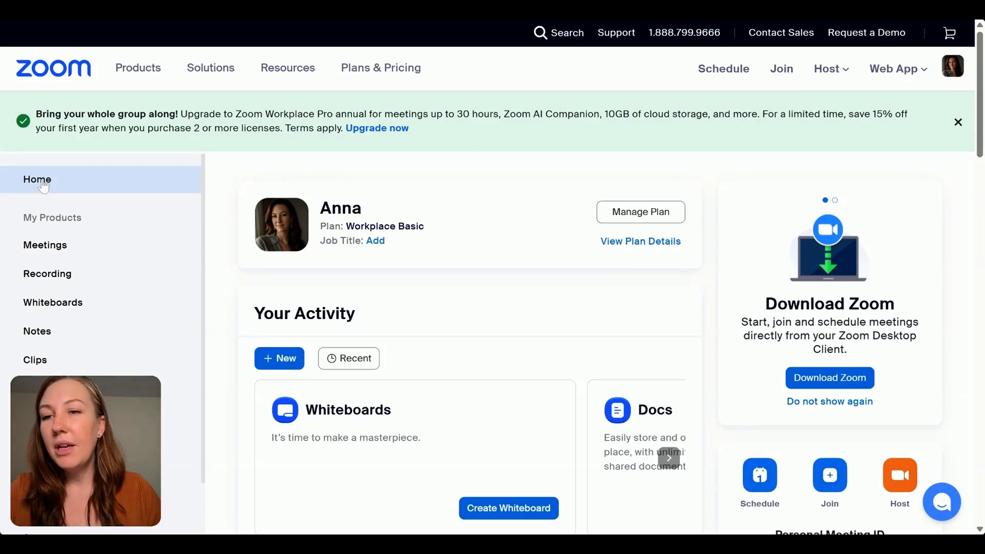
scroll(79, 282, down, 8)
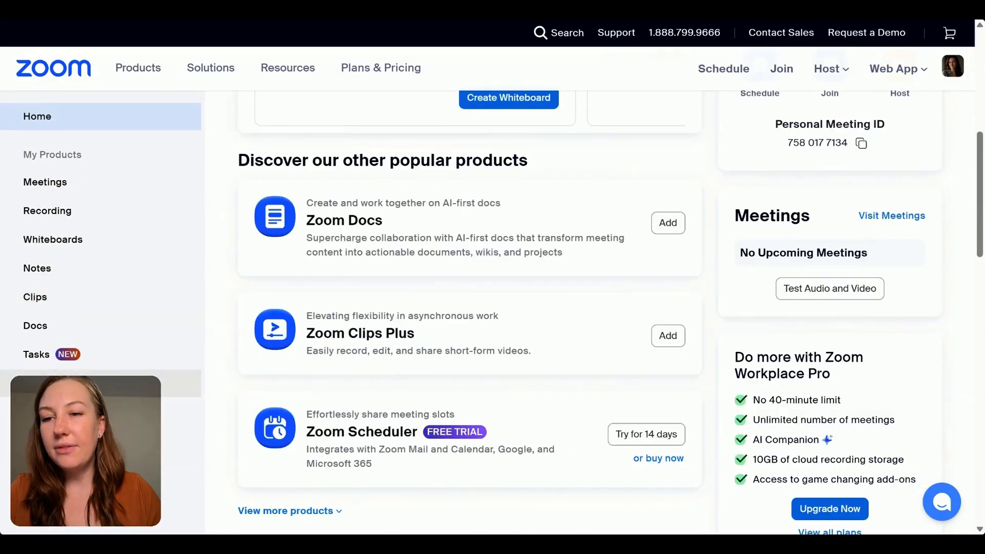
scroll(64, 195, up, 8)
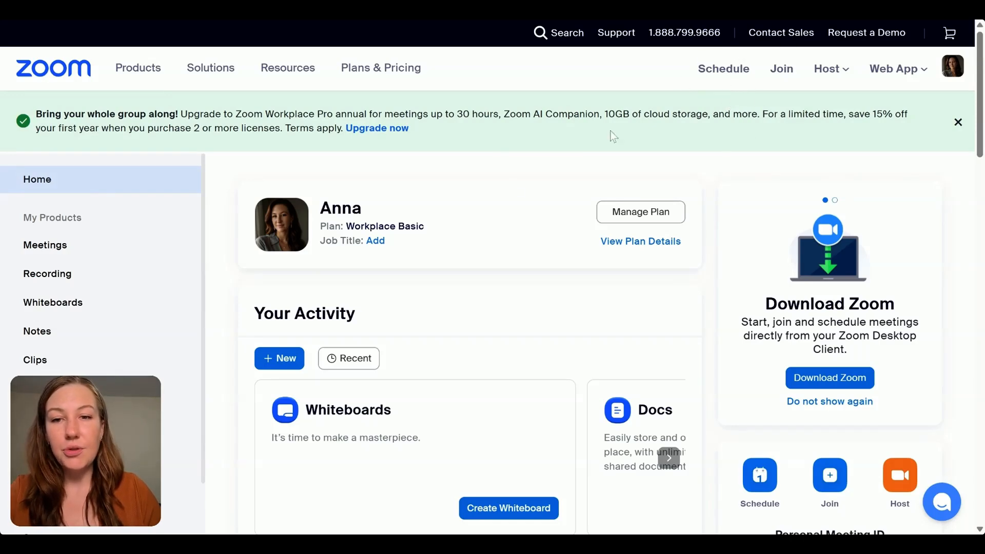
scroll(428, 268, down, 4)
scroll(308, 159, up, 4)
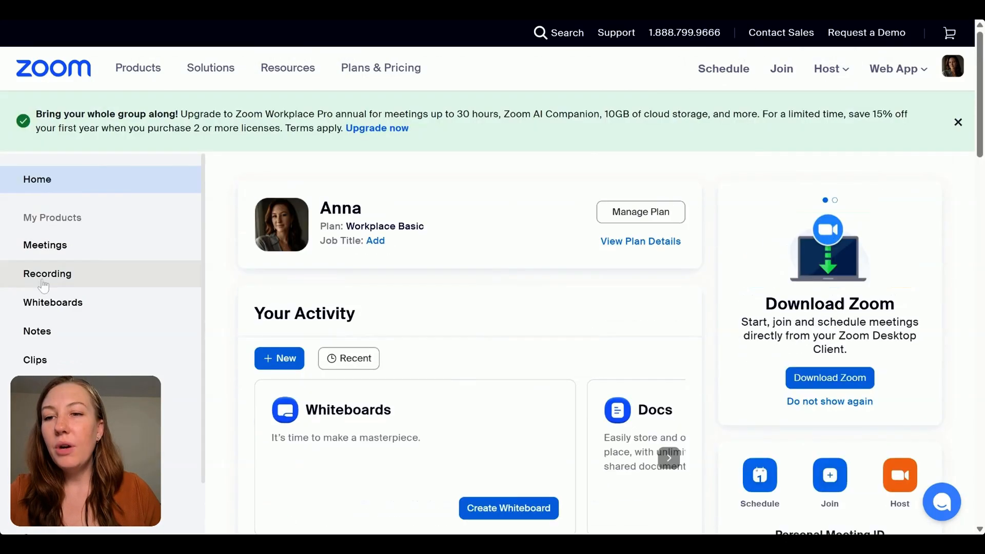
- Open the Meetings page, dismiss the "Make the switch" promotion, and review the upcoming meetings view
click(65, 253)
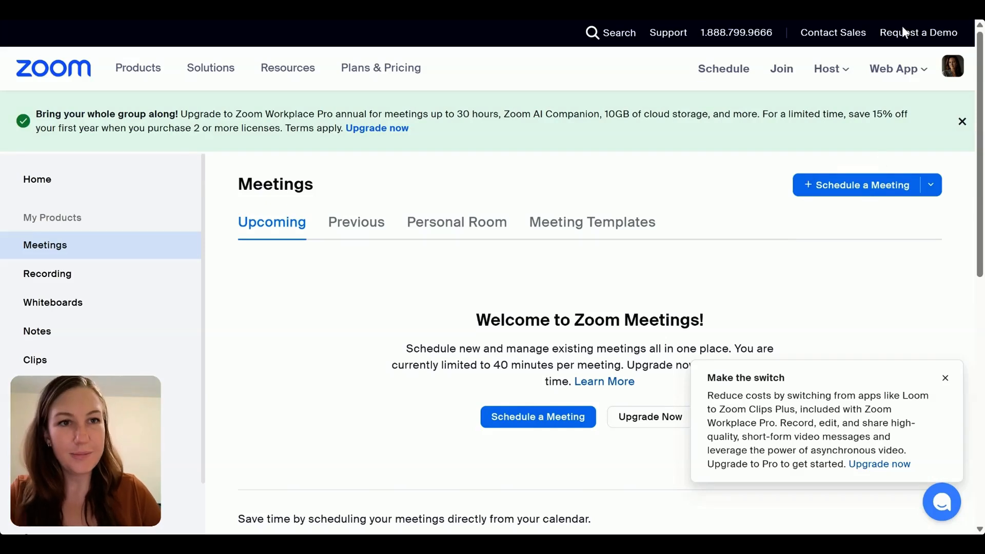
click(945, 378)
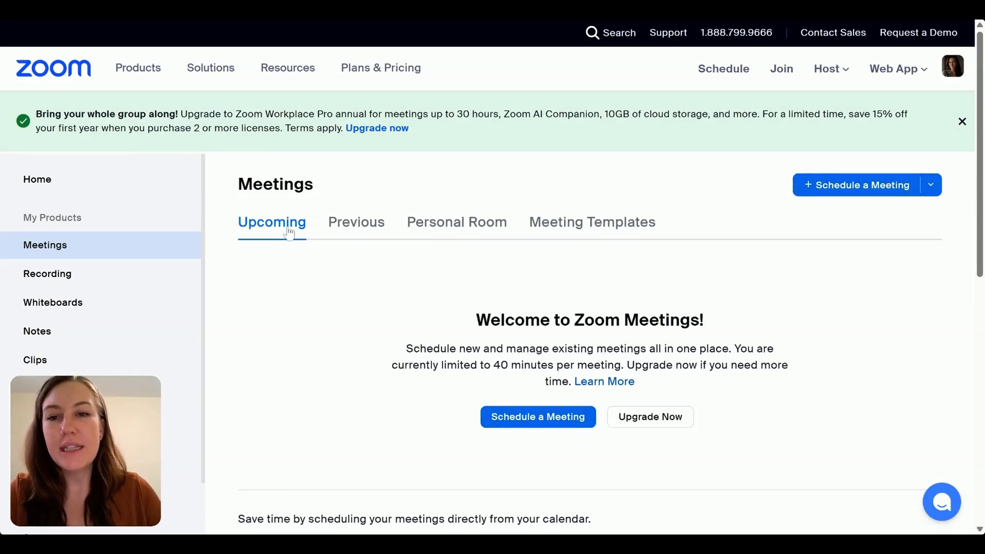
scroll(359, 329, down, 6)
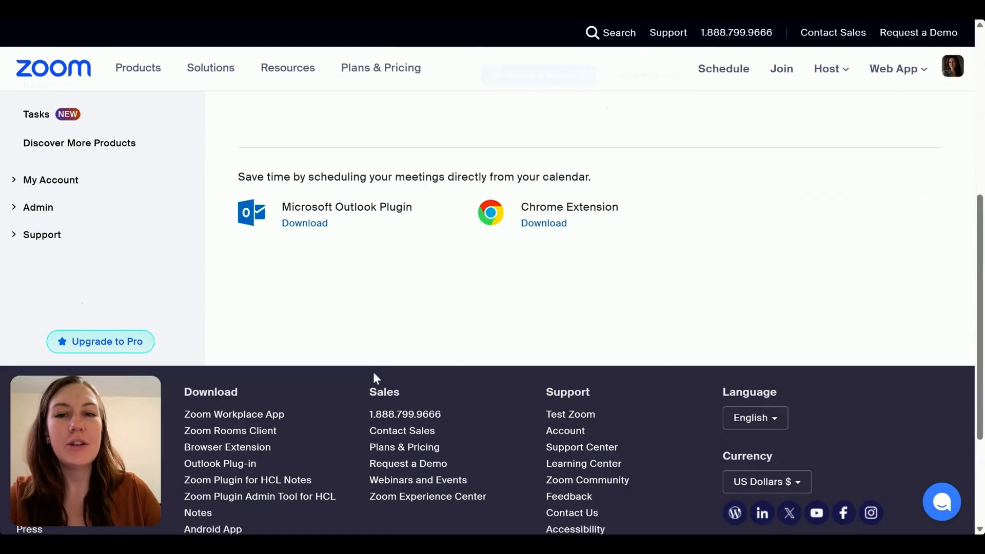
scroll(374, 373, up, 6)
scroll(391, 417, down, 4)
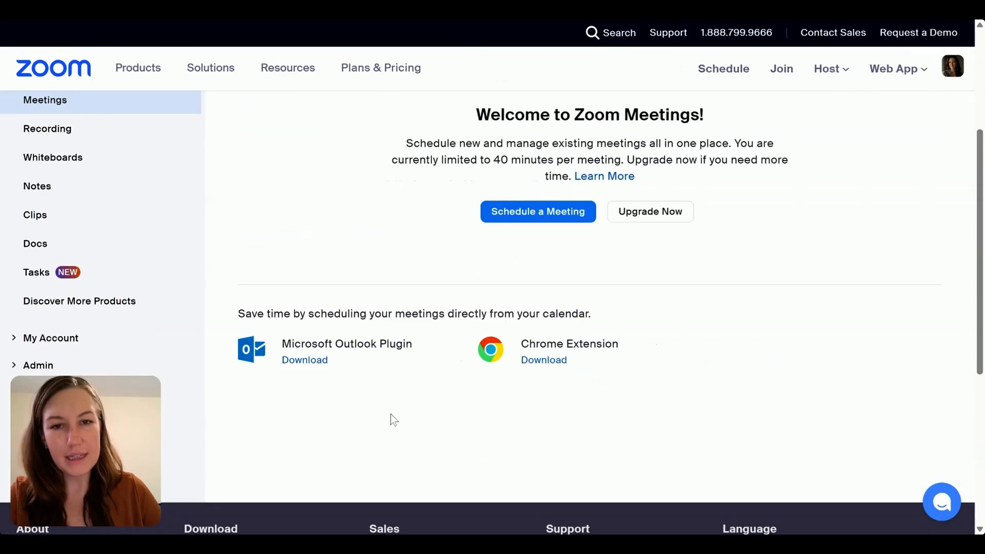
scroll(394, 419, up, 4)
- Review the list of previous meetings
click(348, 230)
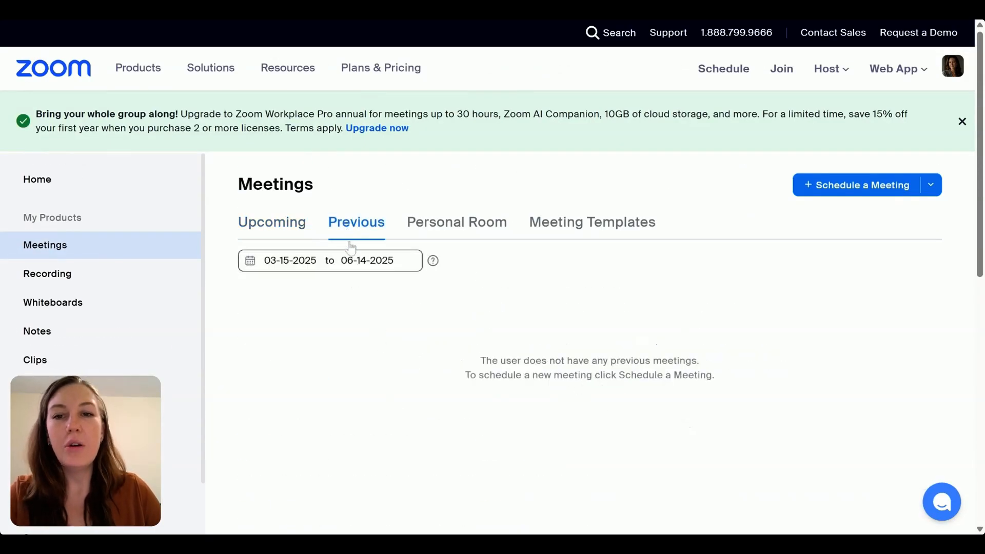
scroll(353, 323, down, 4)
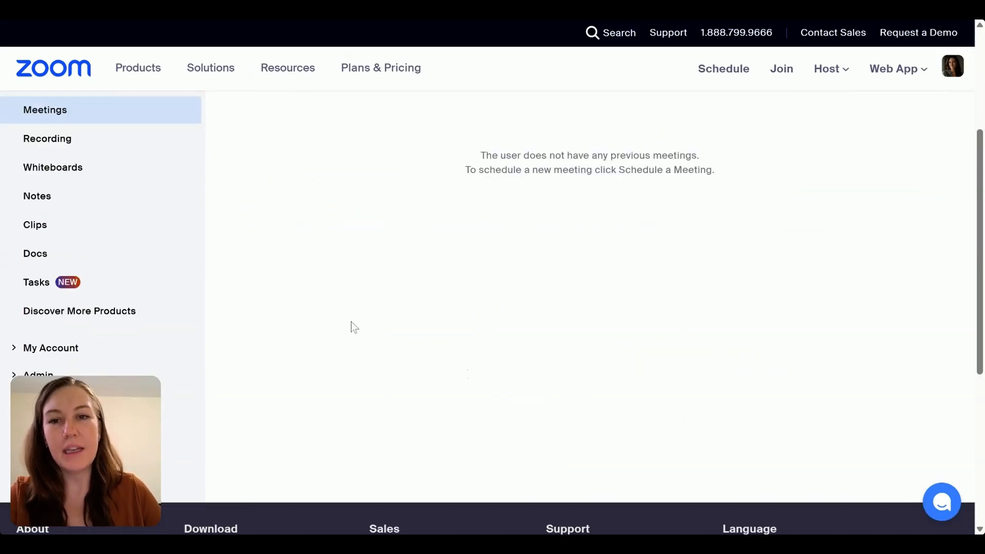
scroll(351, 321, up, 4)
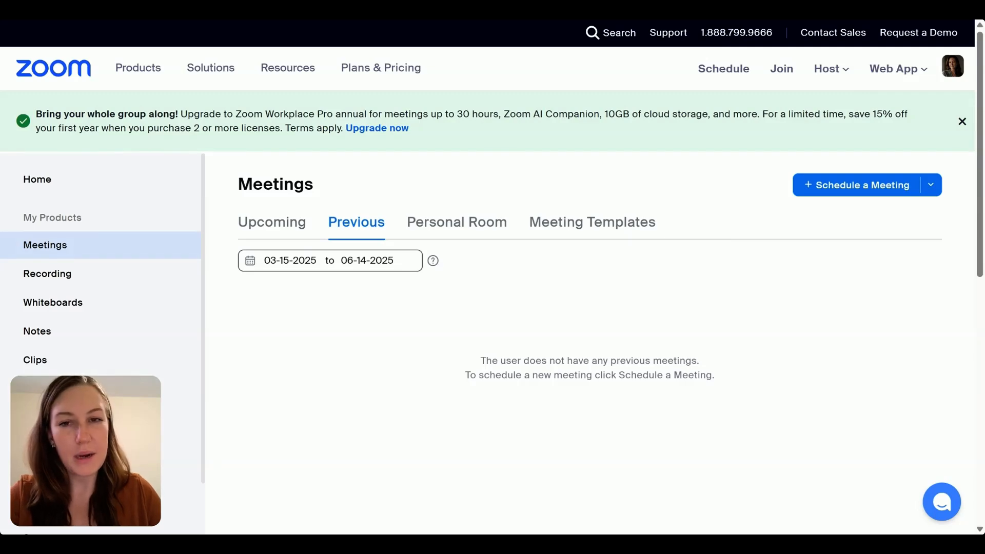
- Examine the Personal Room's invite, security, calendar and video details, and check the meeting templates
click(456, 230)
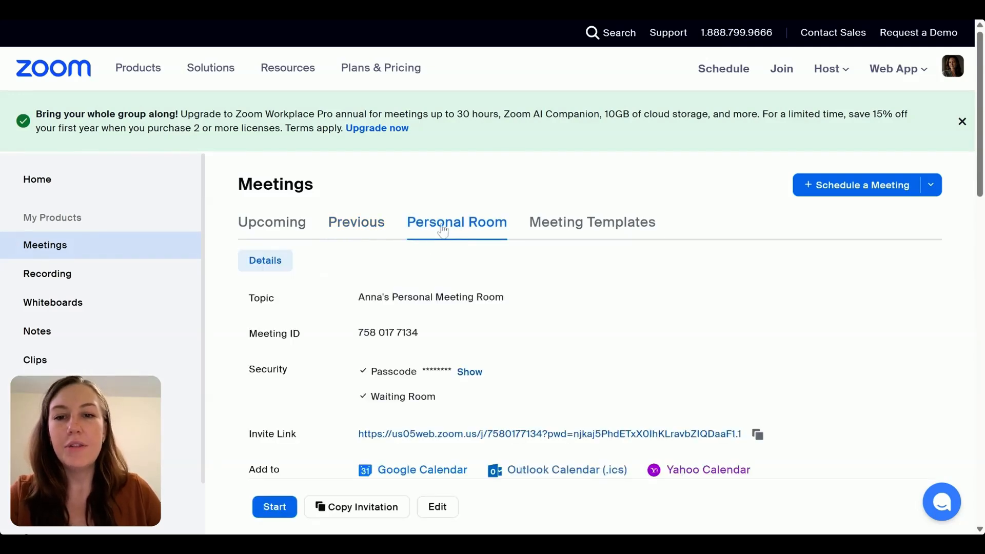
scroll(487, 296, down, 4)
scroll(479, 396, up, 3)
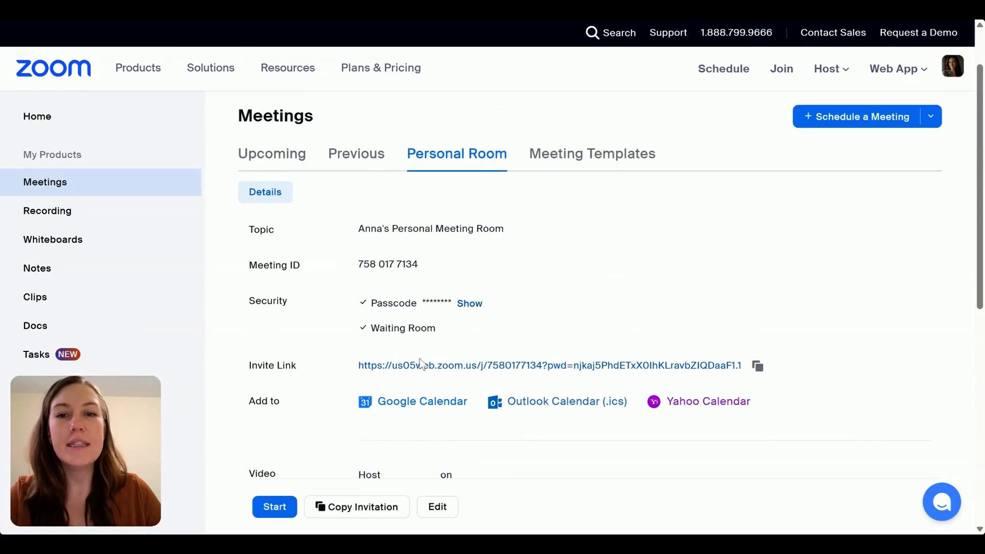
scroll(554, 329, down, 4)
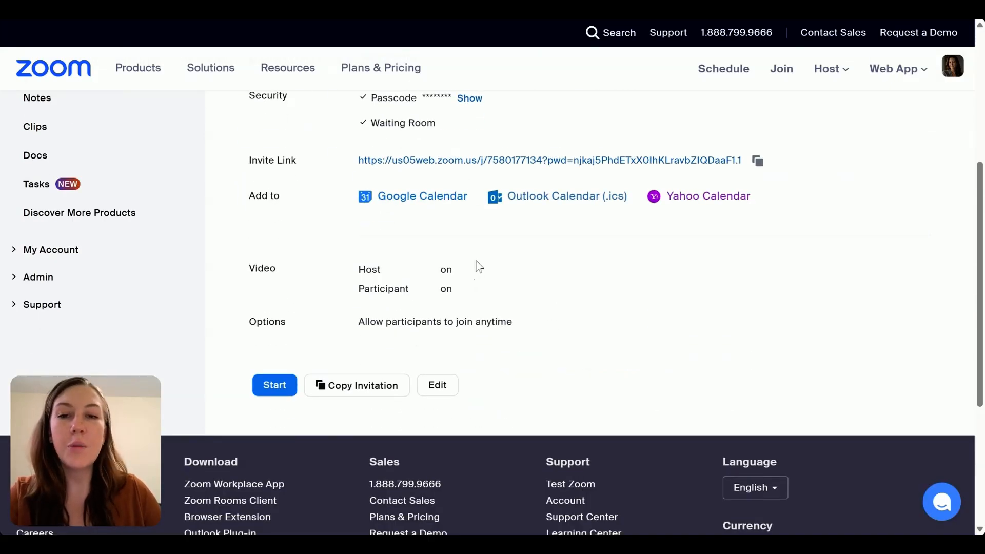
scroll(480, 251, up, 4)
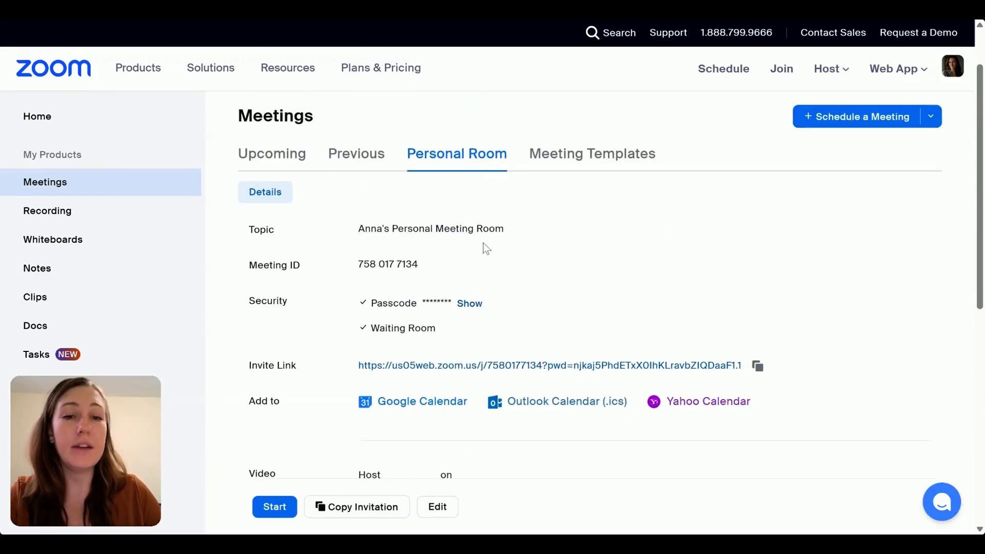
scroll(510, 272, down, 3)
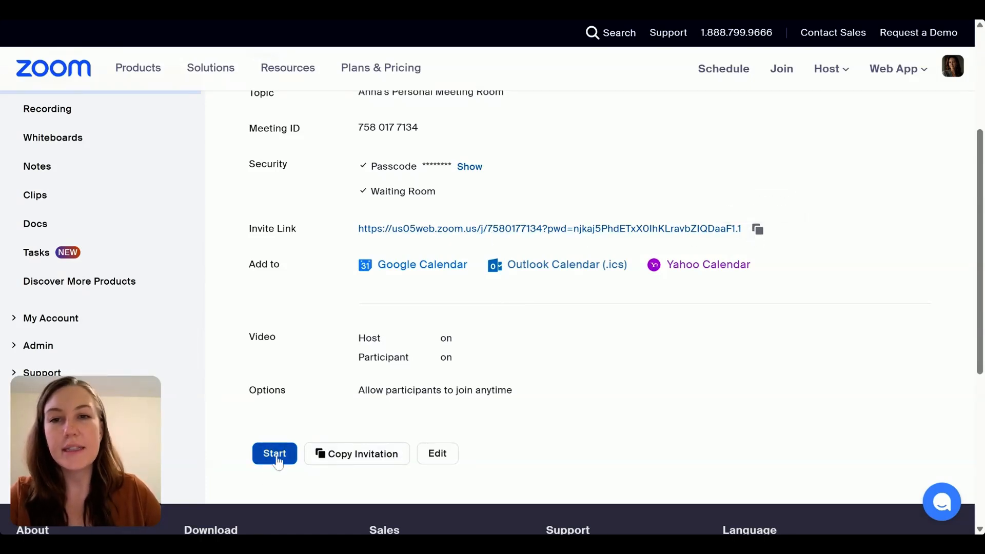
scroll(523, 292, up, 4)
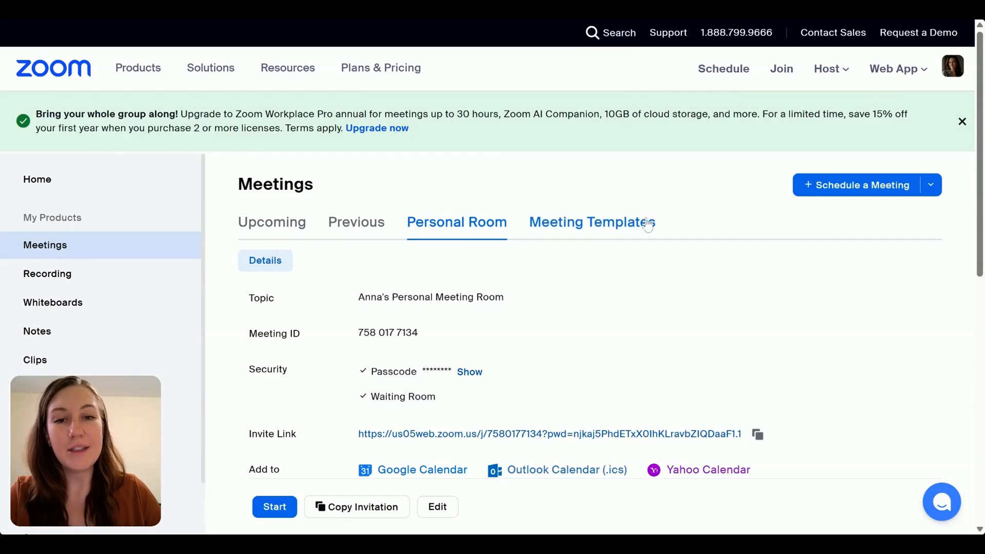
click(554, 230)
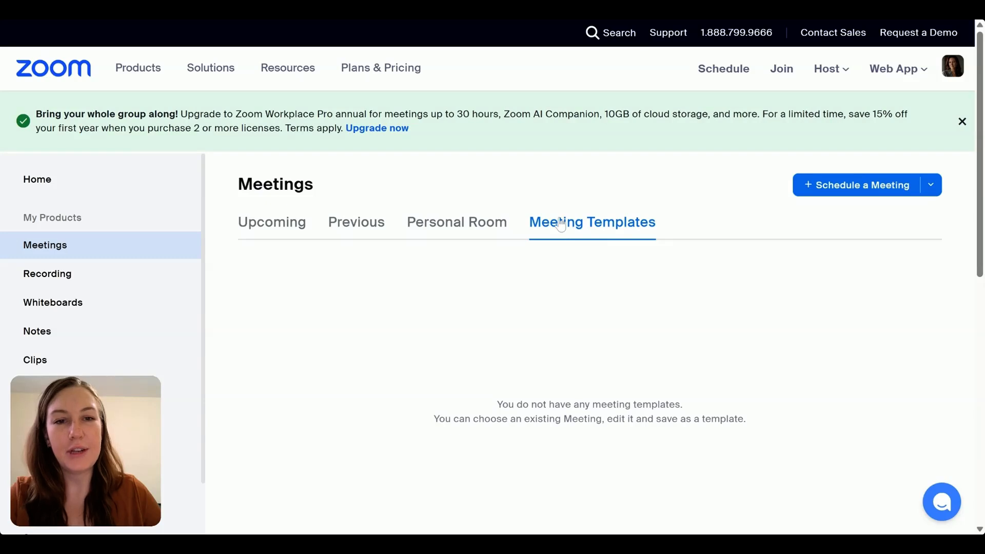
- Start scheduling a meeting with the topic "Introduction with" plus the host's first name, and open its description for editing
click(272, 225)
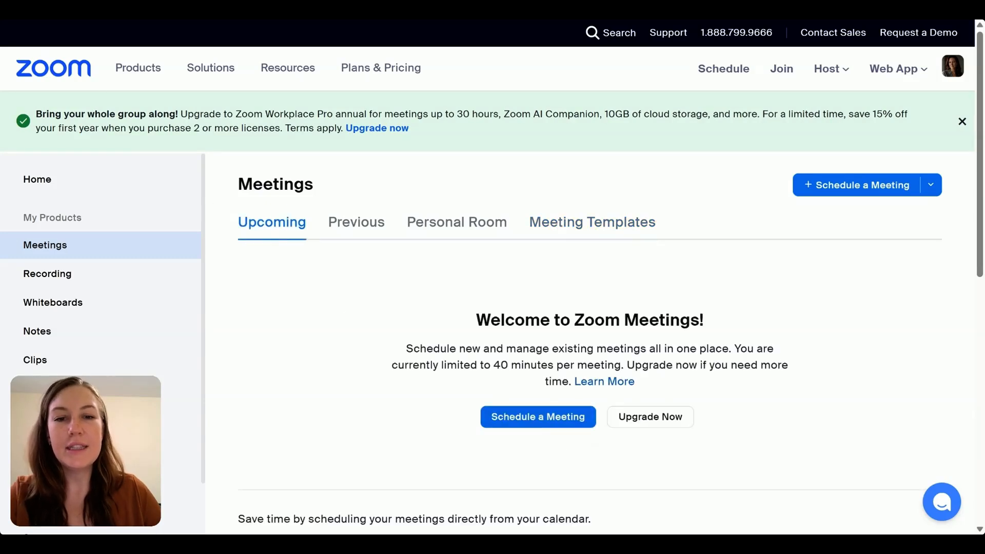
click(863, 190)
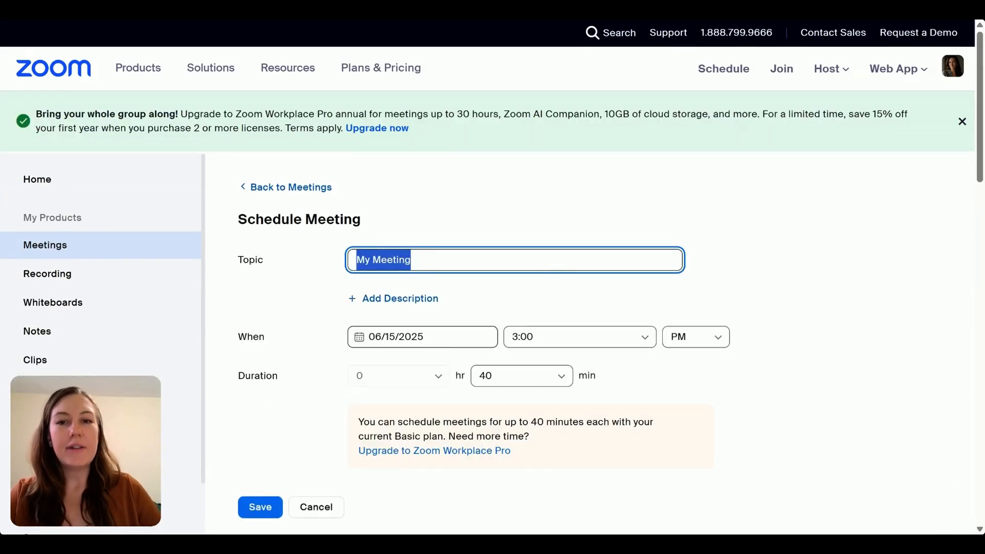
text(Intro)
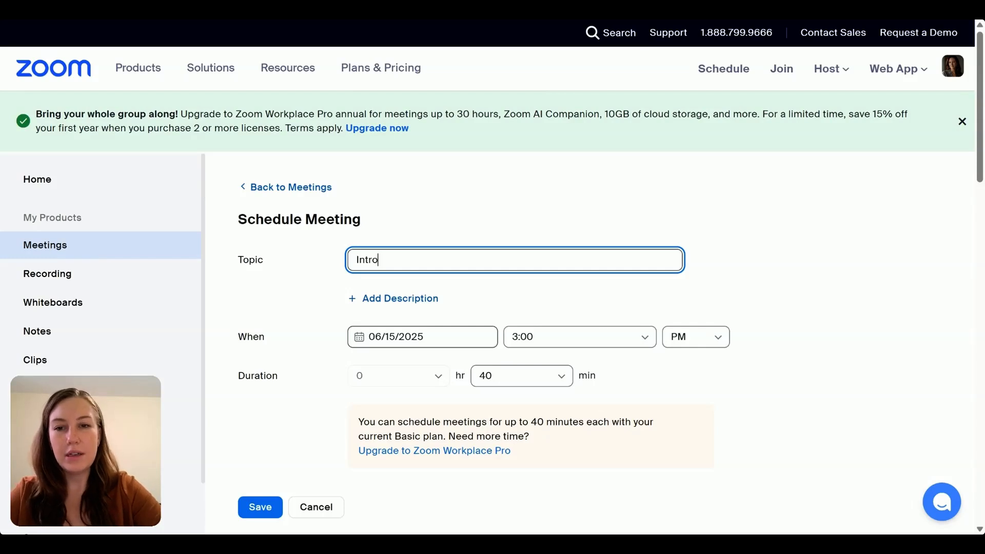
text(duction with)
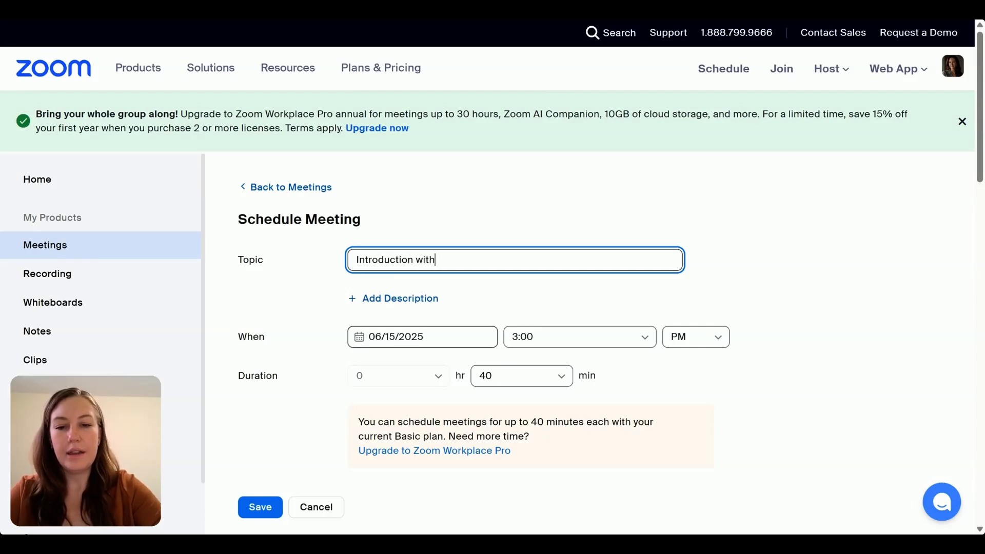
text( Anna)
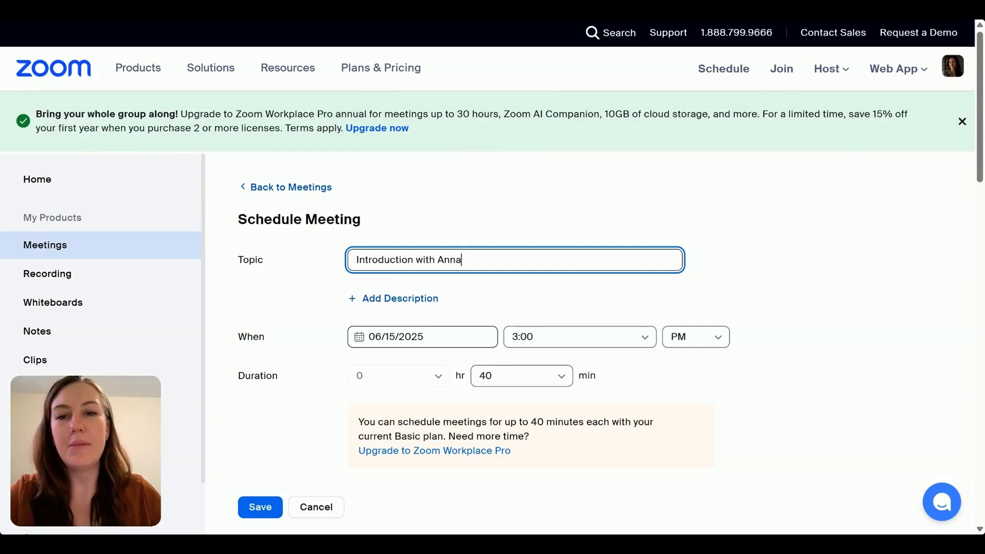
click(375, 304)
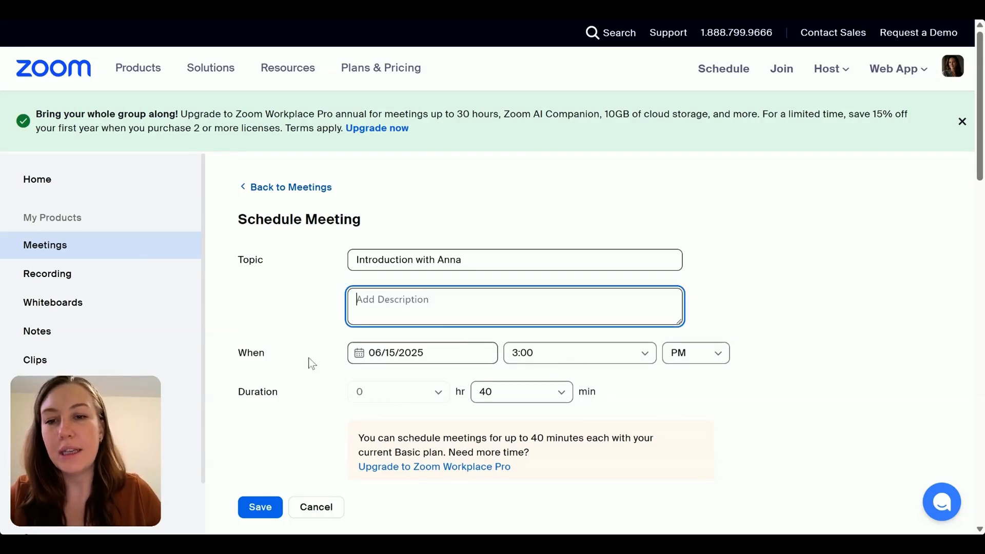
- Set the meeting's date to 06/16/2025 and its start time to 12:00 PM
click(411, 353)
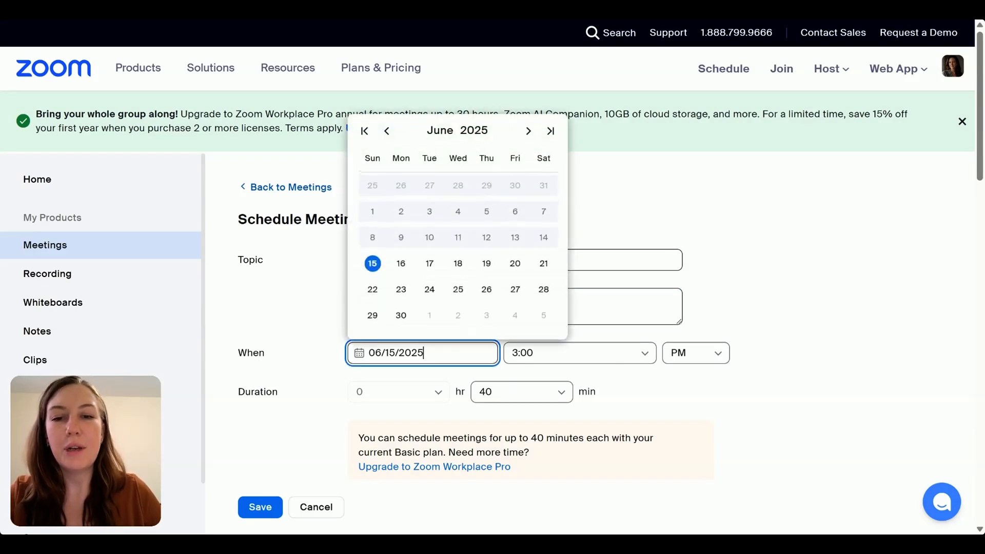
click(401, 264)
click(574, 352)
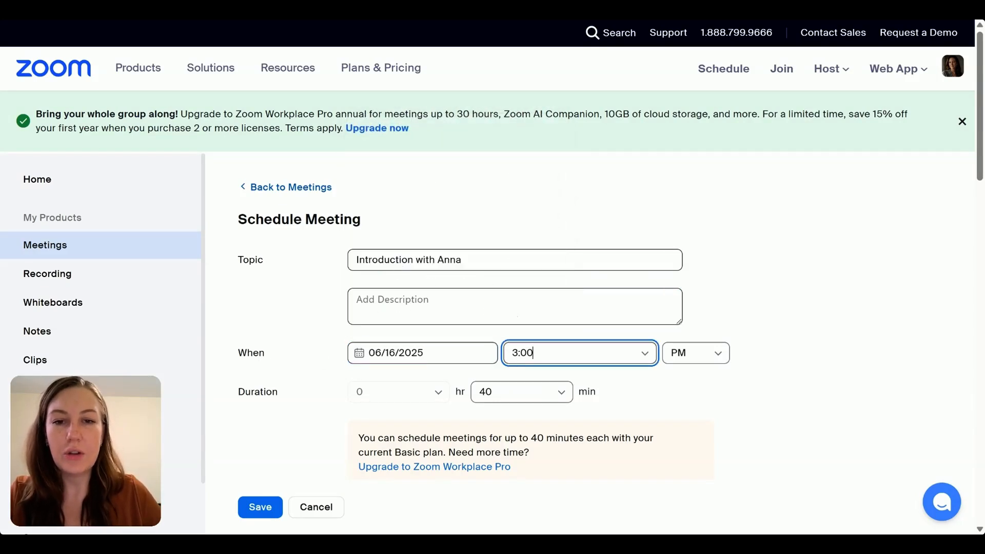
click(534, 384)
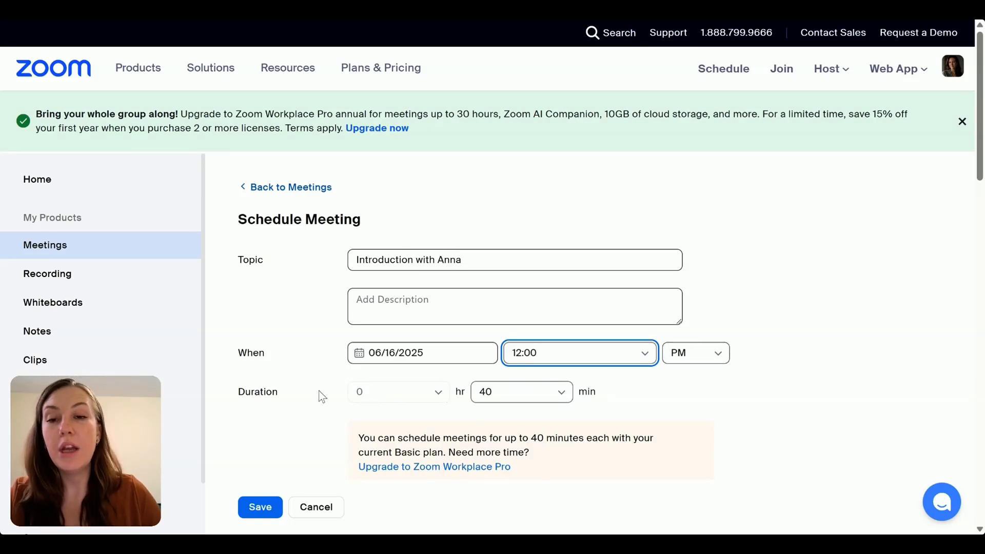
- Set the meeting's duration to 0 hours 30 minutes
click(517, 396)
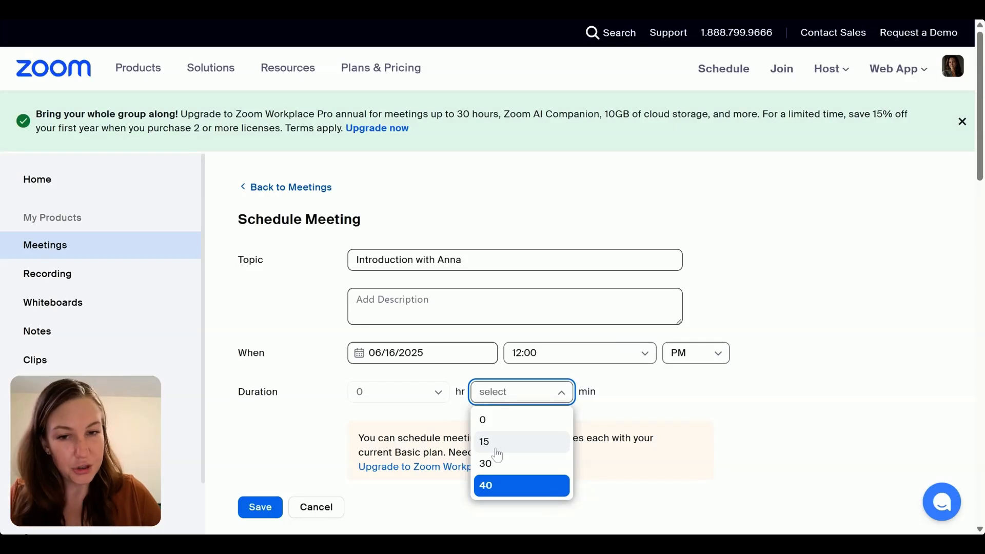
click(497, 464)
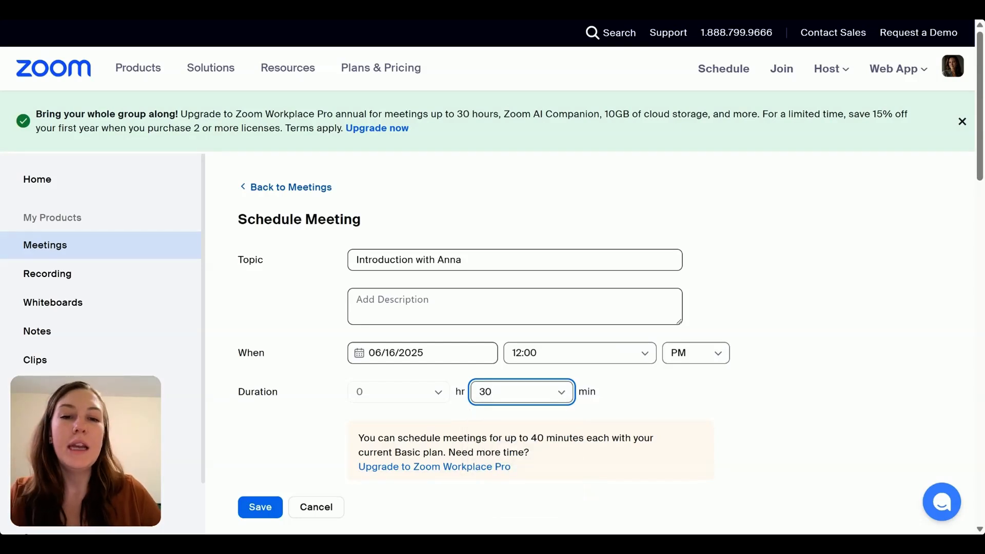
click(522, 393)
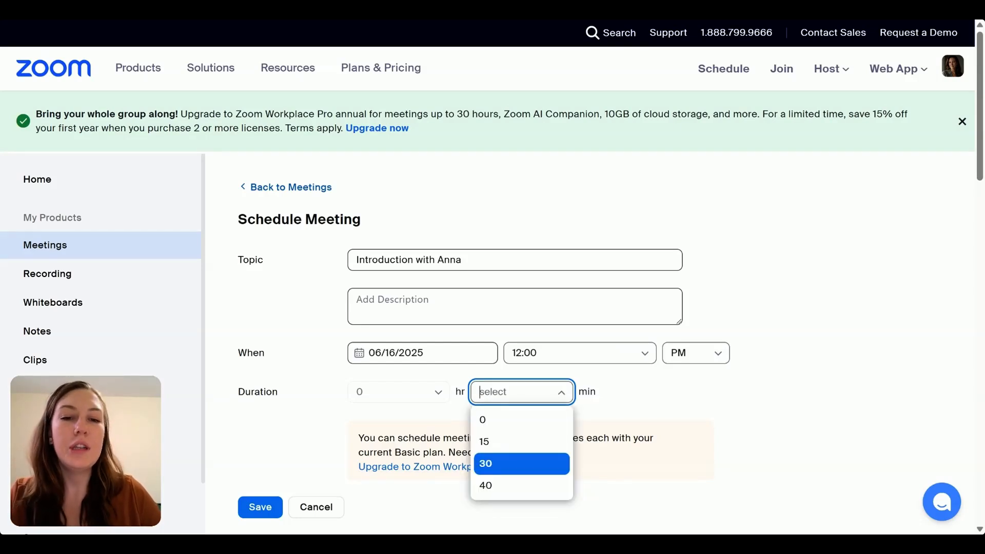
click(567, 398)
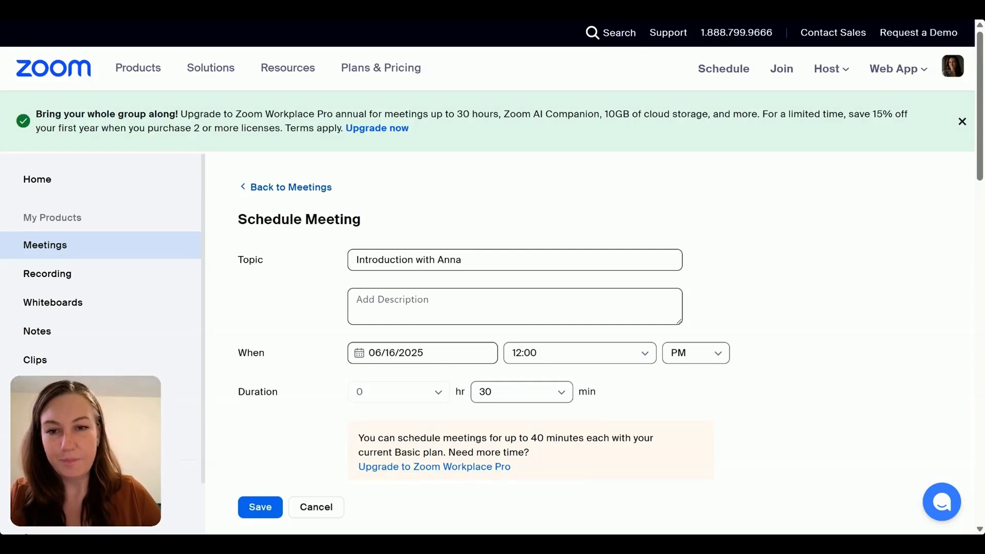
- Examine the time zones available for the meeting without changing the selected one
scroll(262, 310, down, 4)
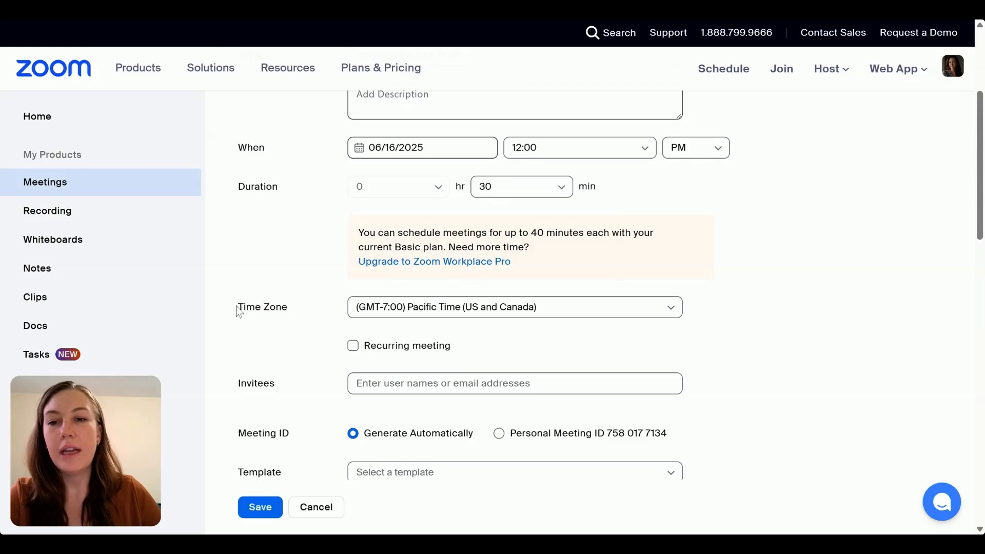
drag(289, 308, 245, 310)
click(314, 318)
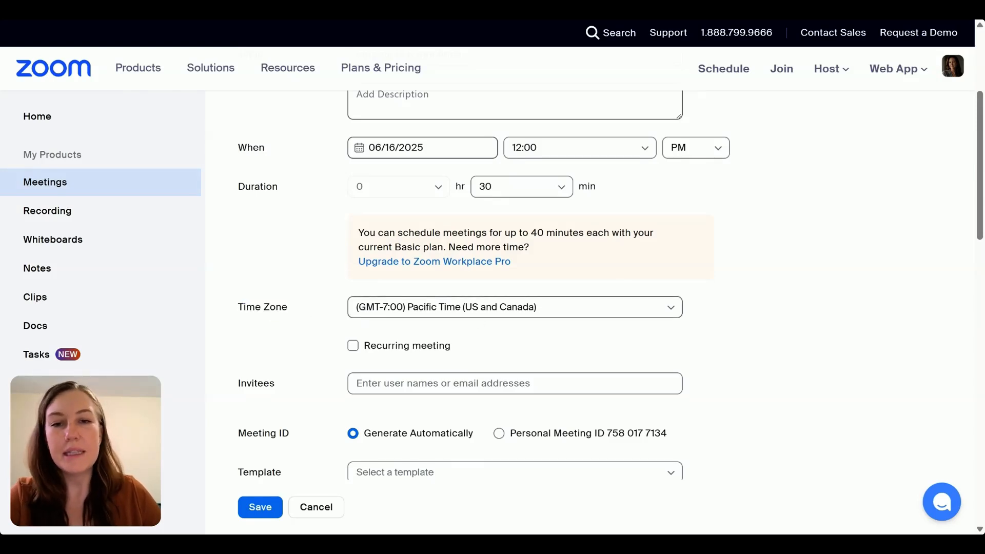
click(389, 312)
scroll(433, 399, down, 3)
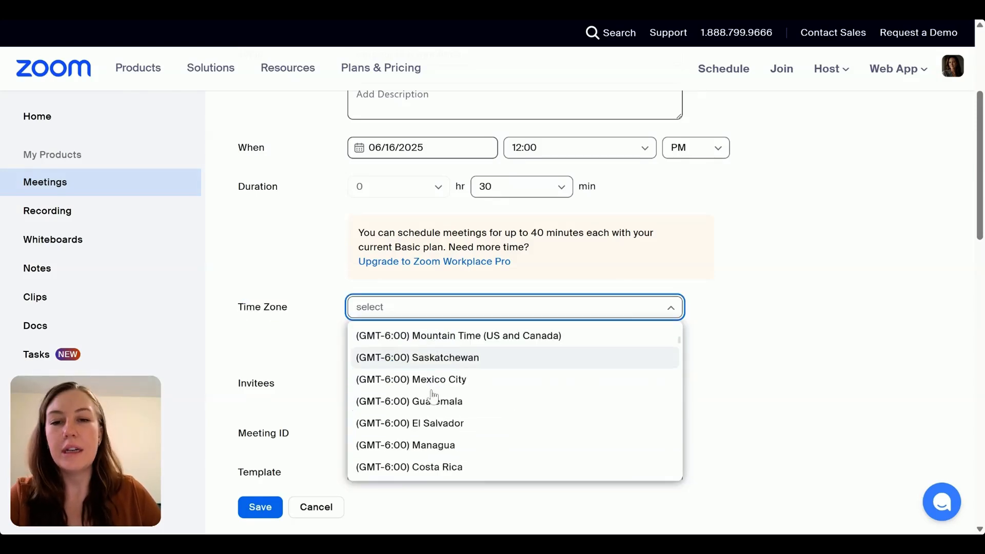
scroll(433, 408, down, 15)
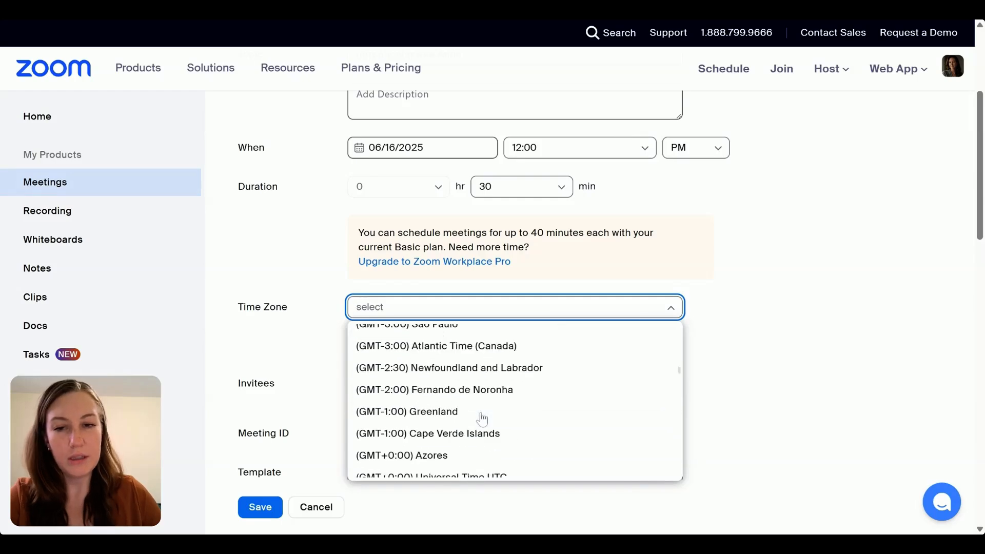
click(758, 365)
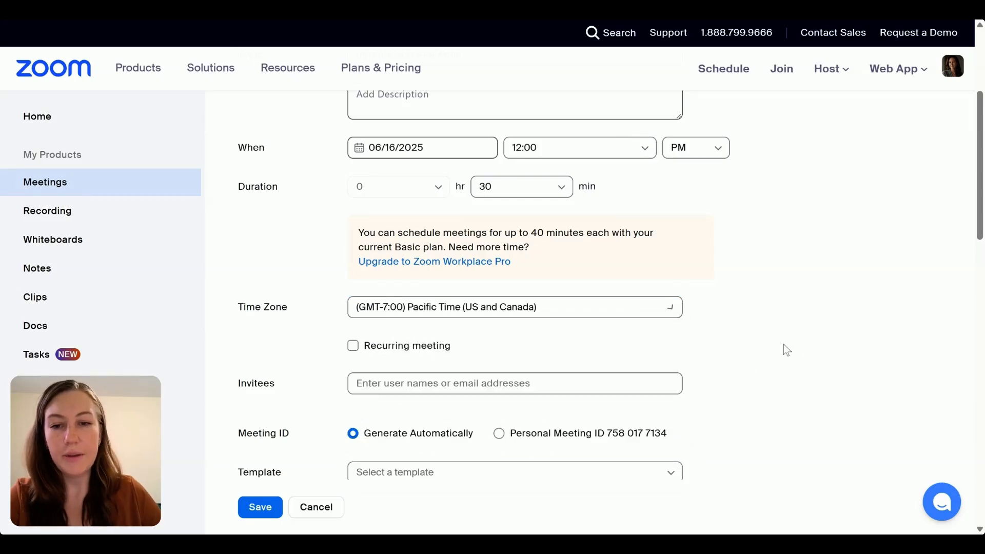
- Turn on the recurring meeting option, check its recurrence frequencies, and turn it off again
click(352, 346)
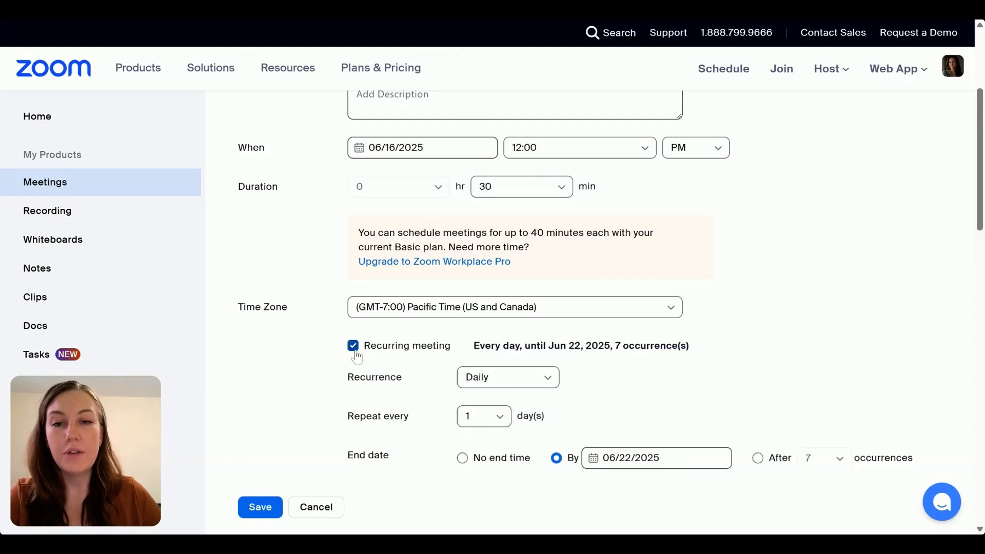
click(493, 381)
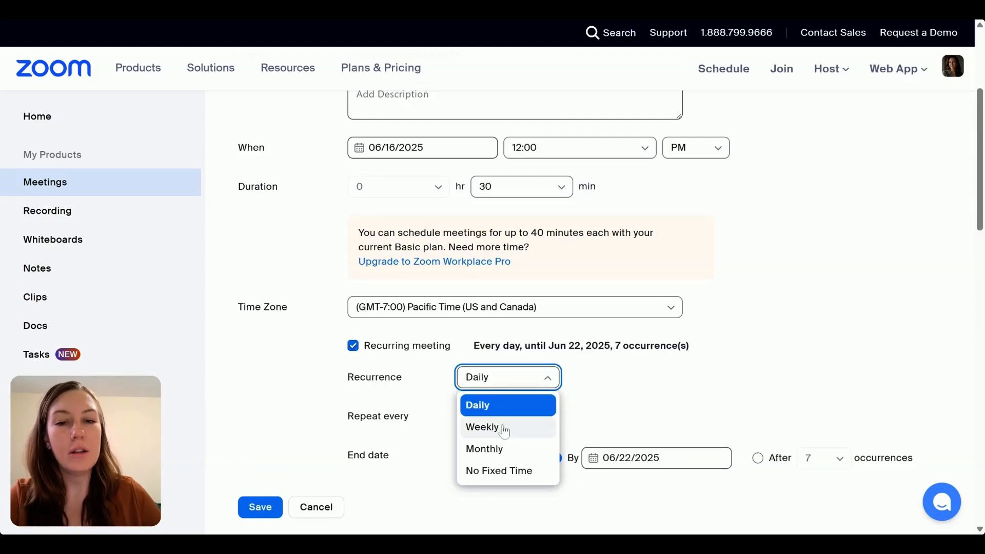
click(681, 392)
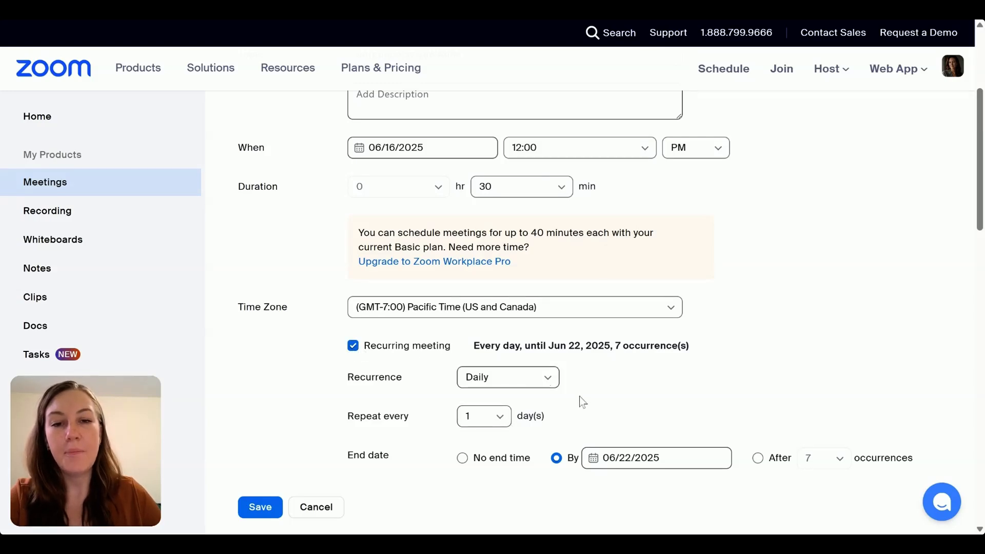
scroll(629, 410, down, 4)
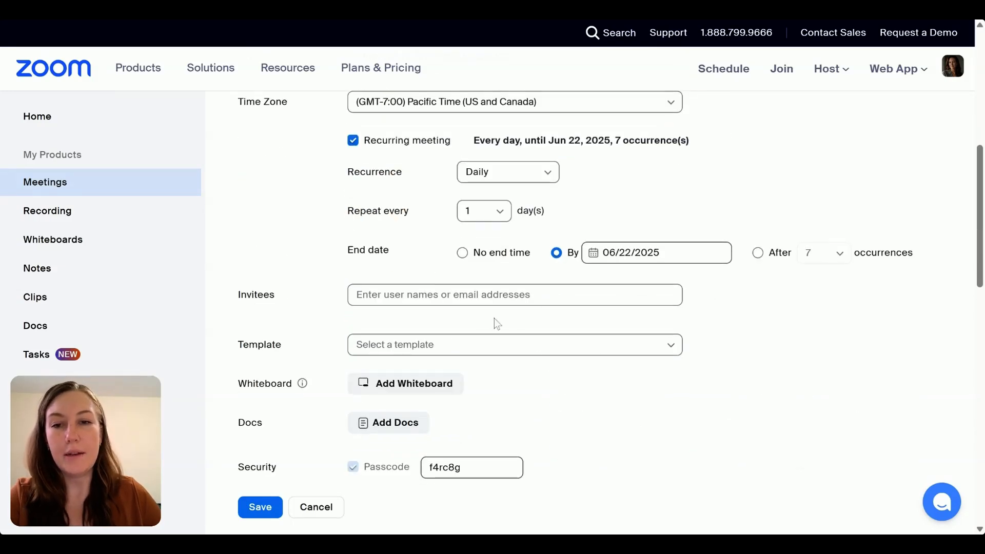
click(352, 143)
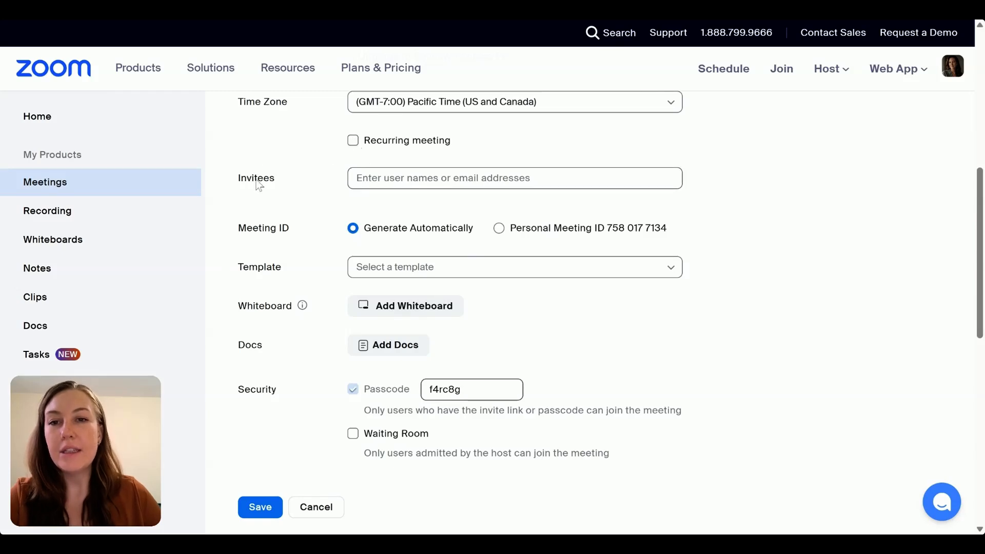
- Examine the meeting's Invitees field and the two Meeting ID options, generated automatically or Personal Meeting ID
drag(234, 180, 288, 183)
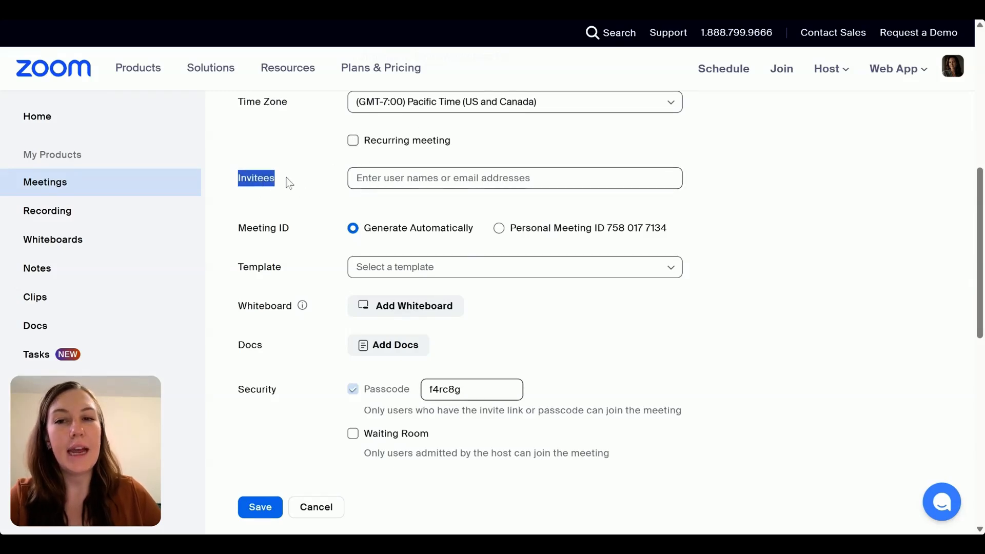
click(287, 179)
click(408, 180)
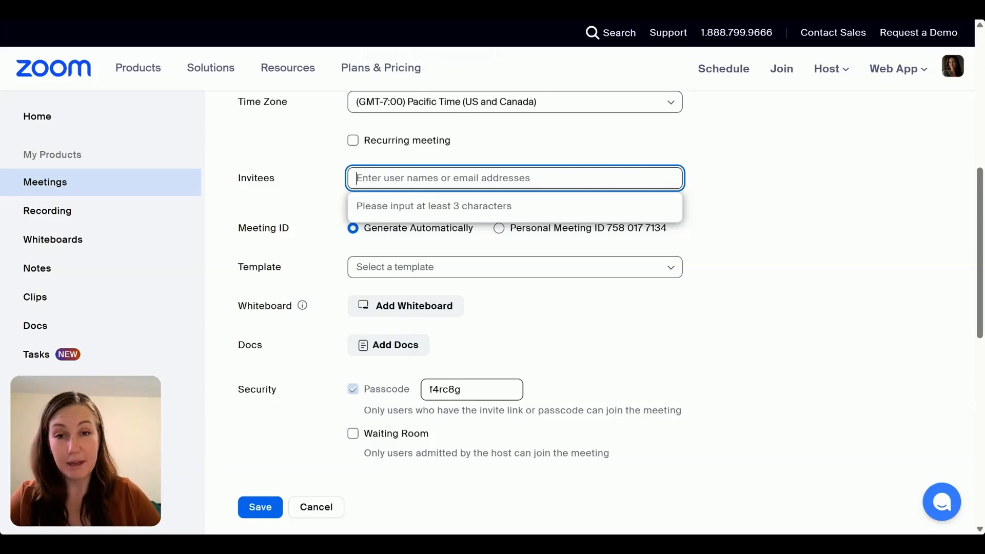
click(742, 191)
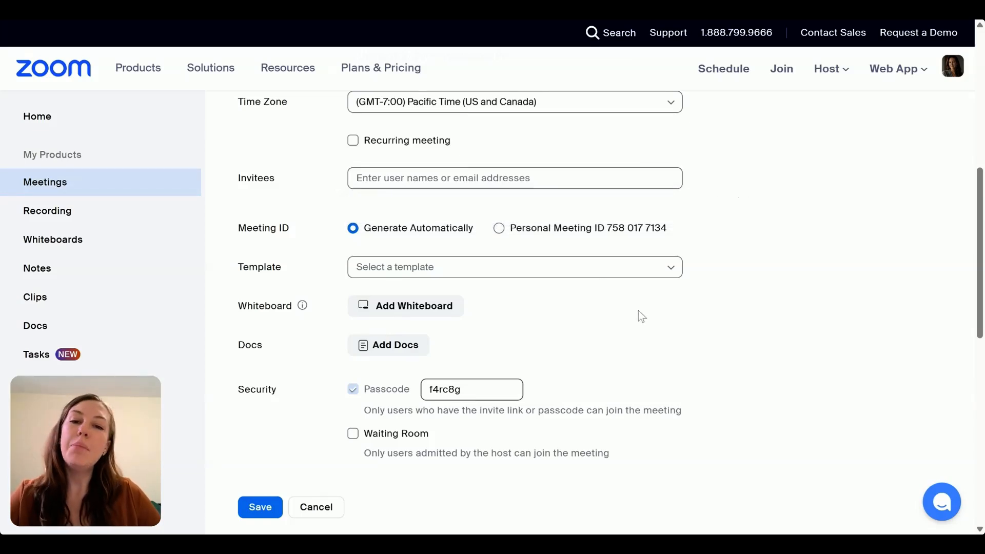
scroll(508, 411, down, 4)
scroll(626, 303, up, 5)
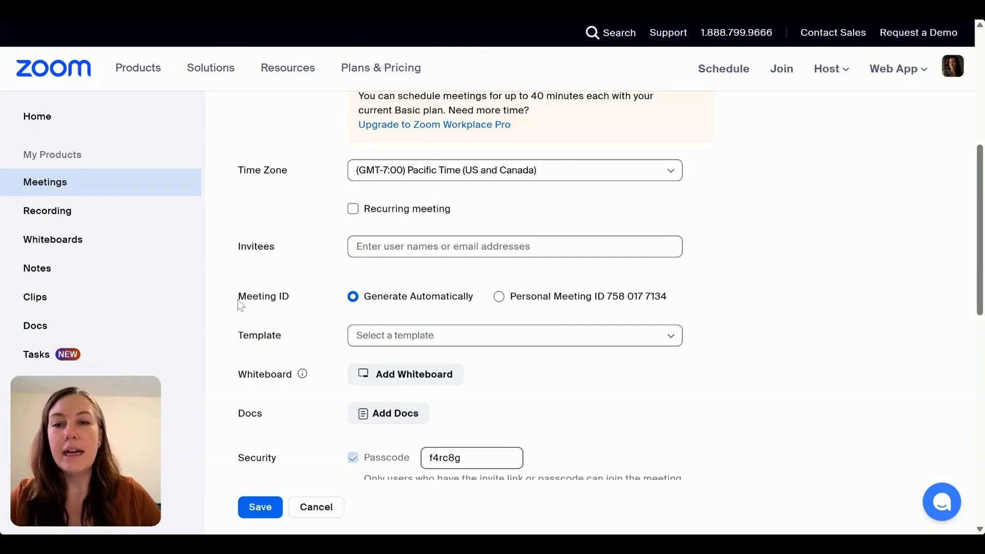
double_click(277, 301)
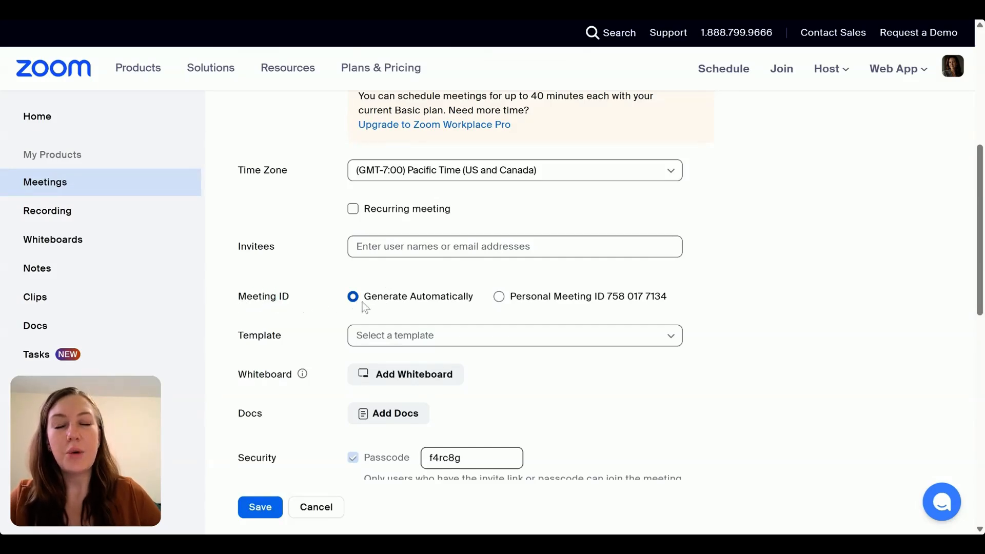
drag(373, 296, 484, 299)
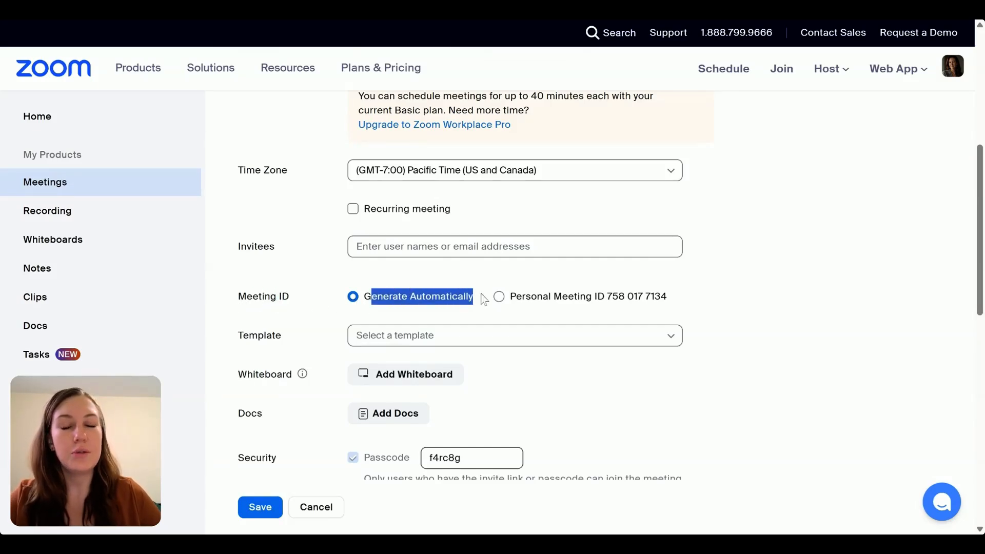
drag(580, 300, 688, 301)
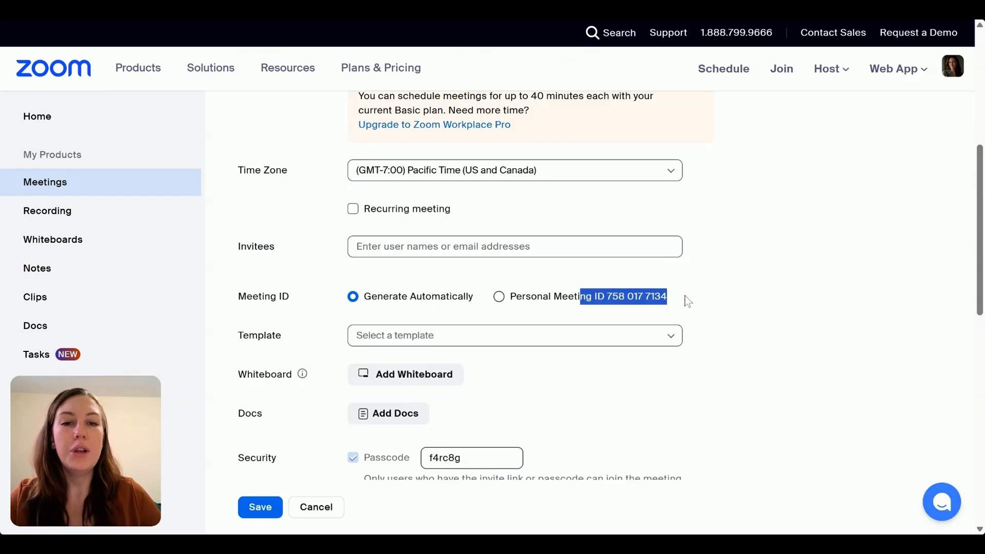
click(680, 300)
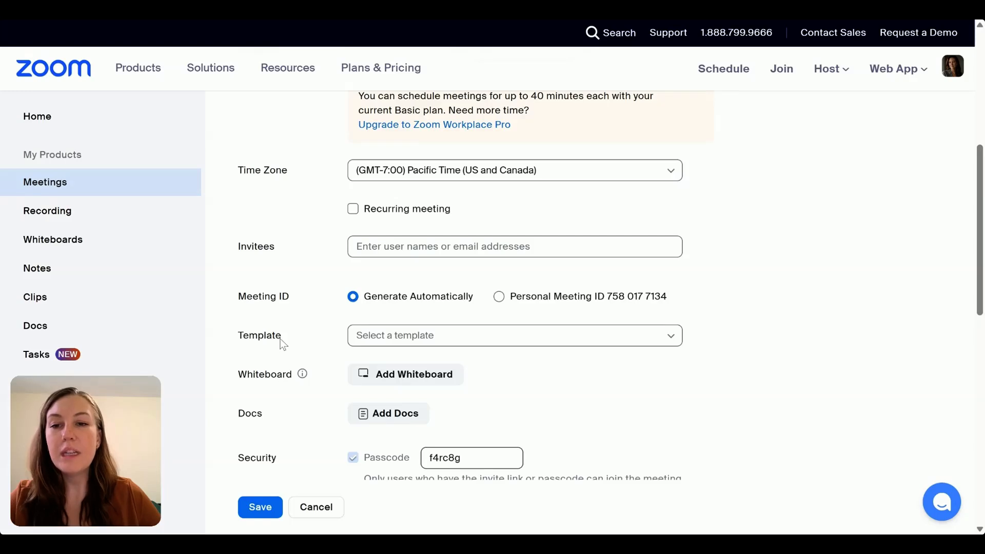
- Set the meeting's template to None and check the list of personal templates
drag(281, 339, 245, 336)
click(398, 336)
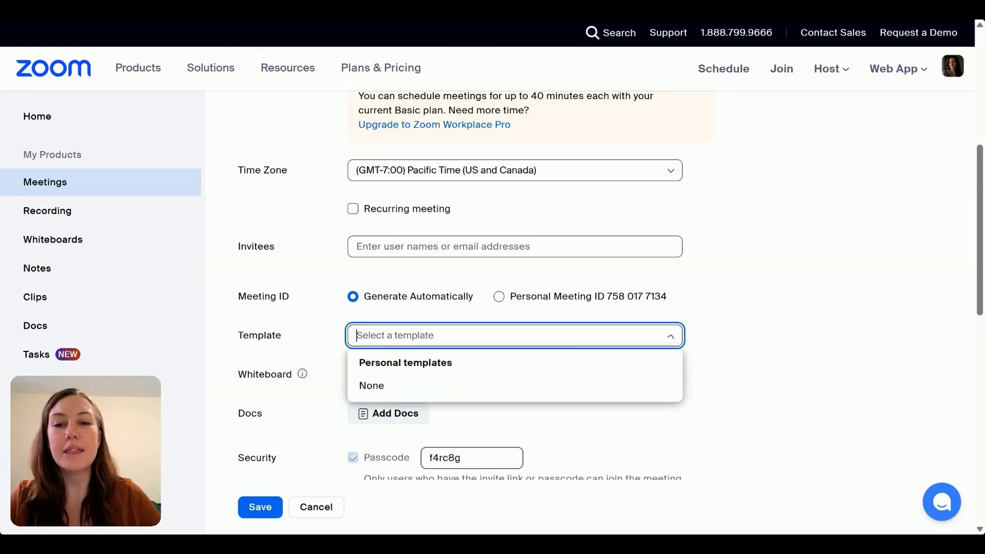
click(400, 385)
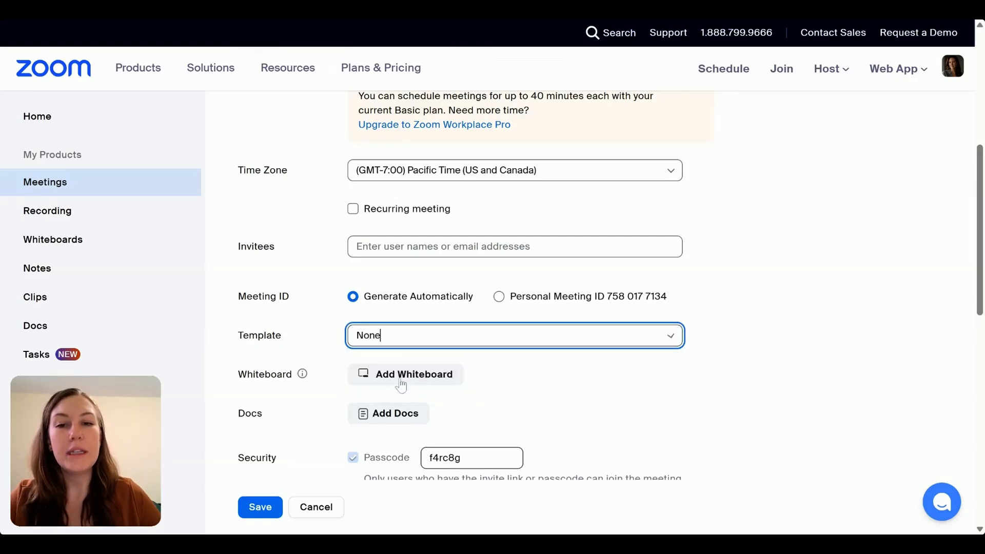
click(400, 342)
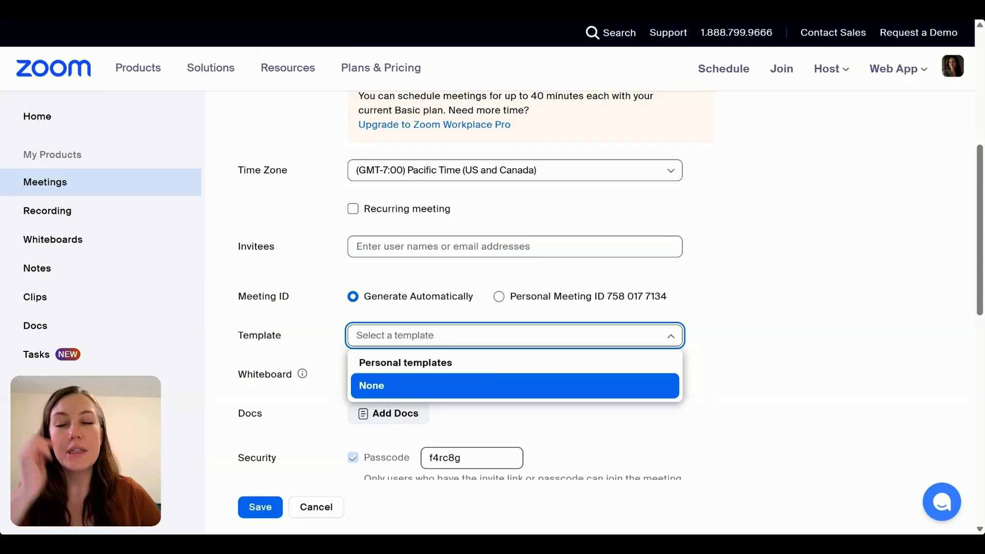
click(297, 338)
scroll(303, 340, down, 8)
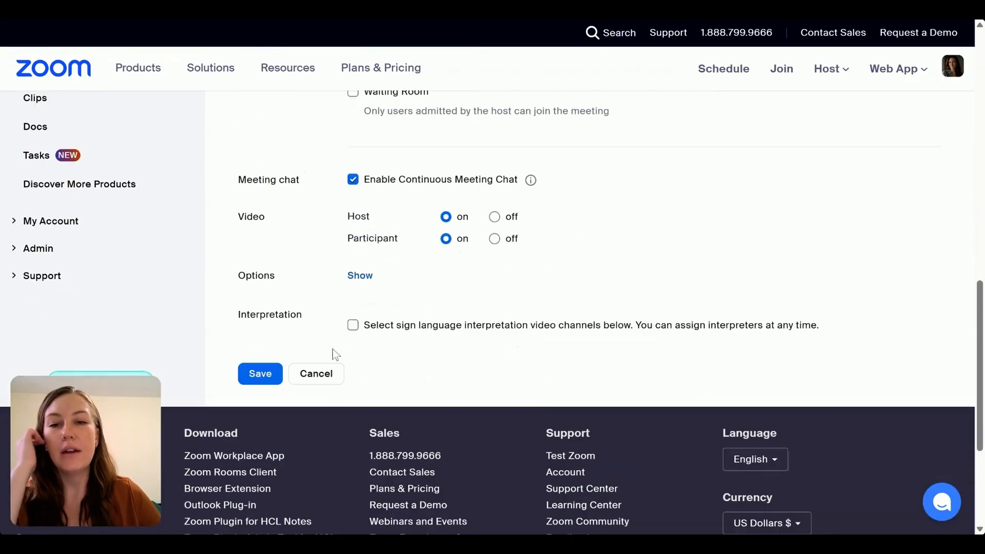
scroll(461, 312, up, 5)
click(369, 267)
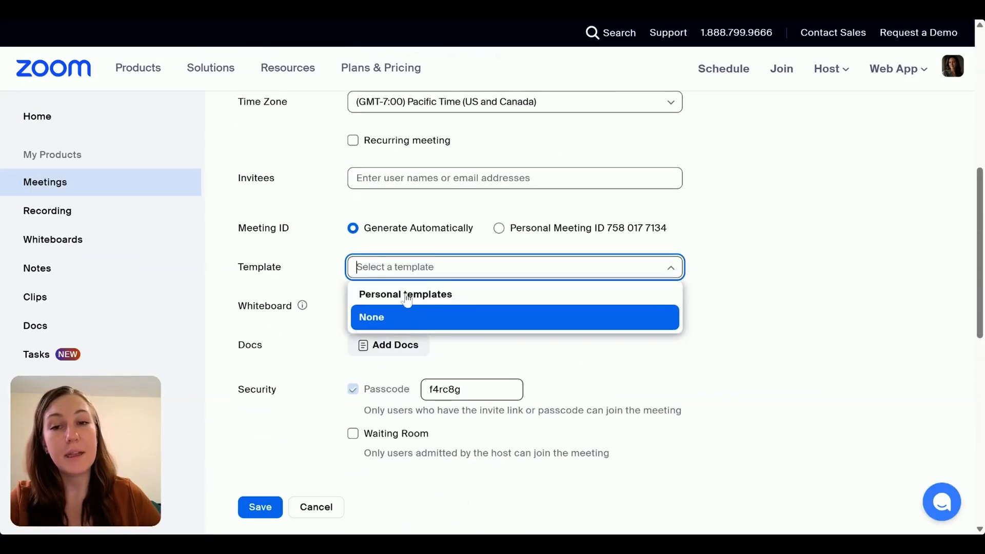
click(329, 292)
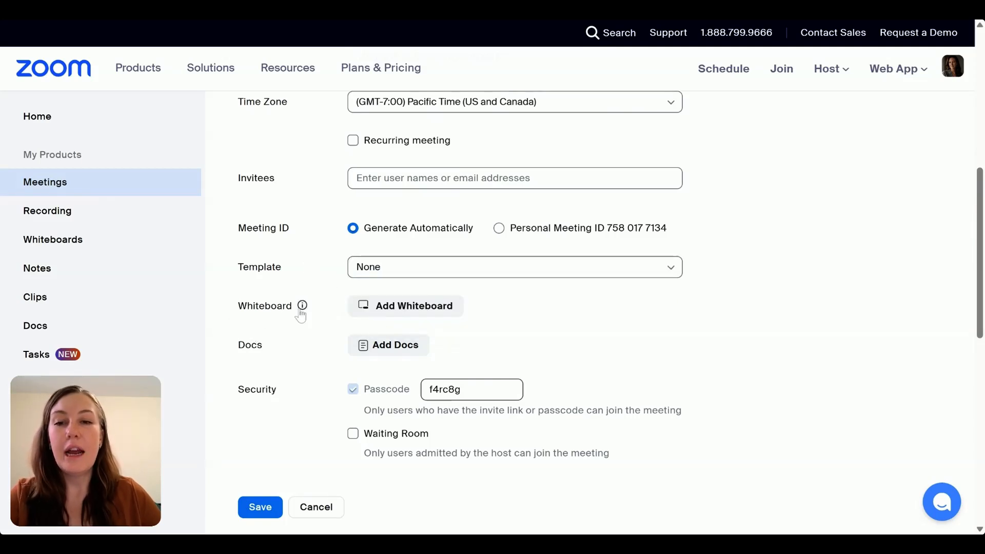
- Show the additional meeting options and enable automatic recording of the meeting on the local computer
mouse_move(302, 313)
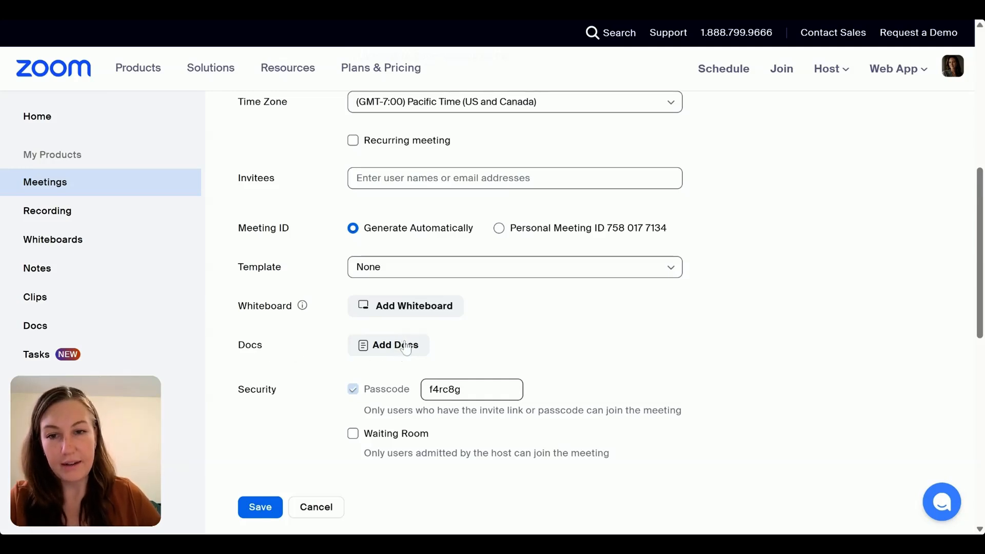
scroll(401, 342, down, 4)
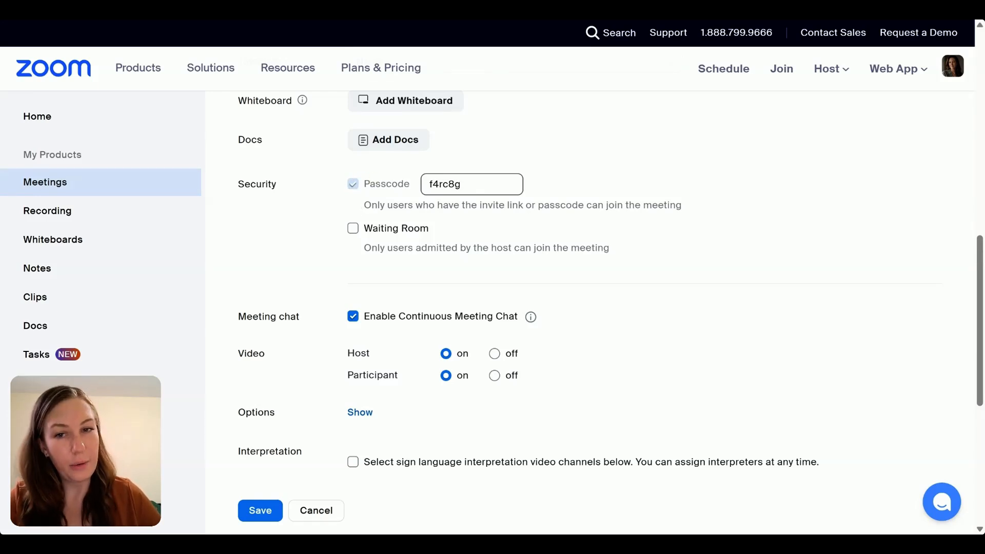
scroll(321, 249, down, 3)
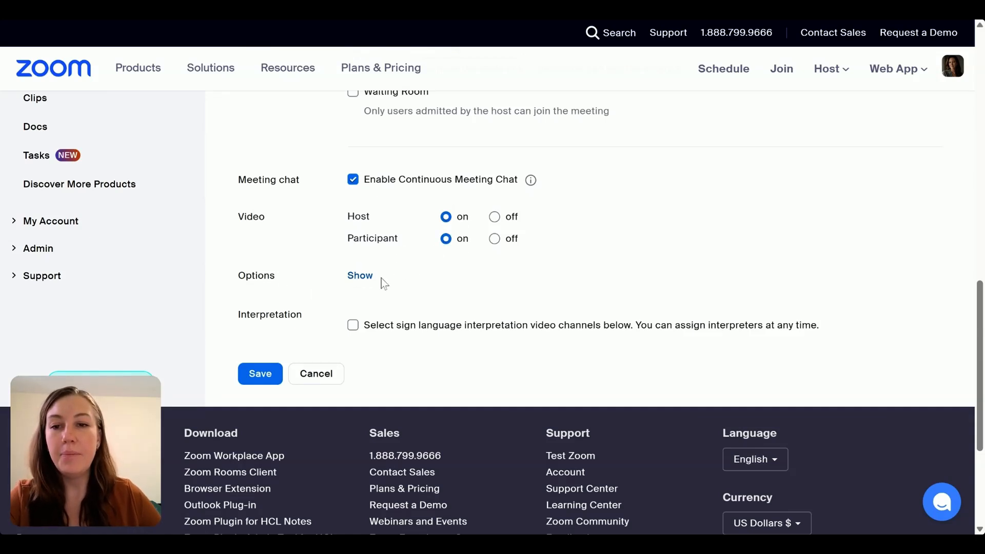
click(365, 279)
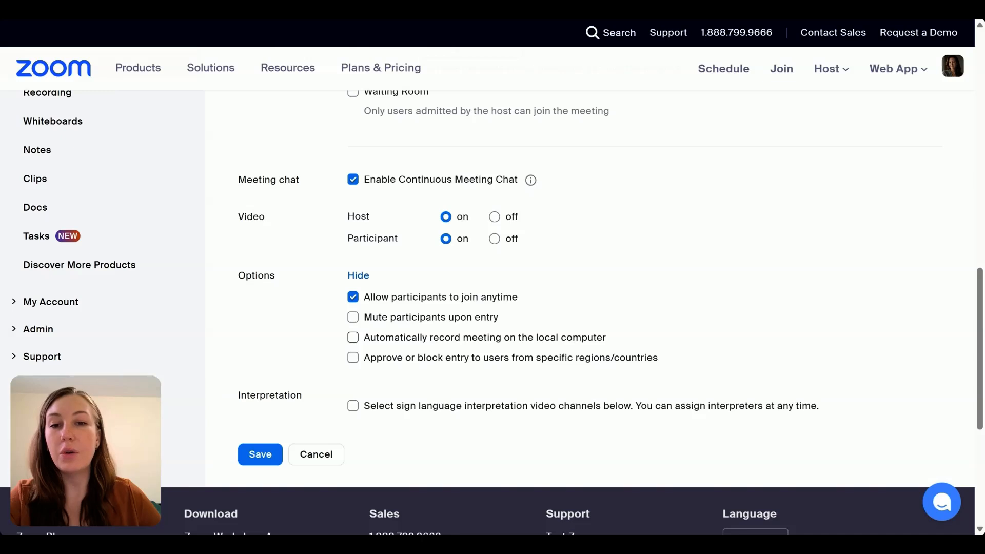
click(354, 339)
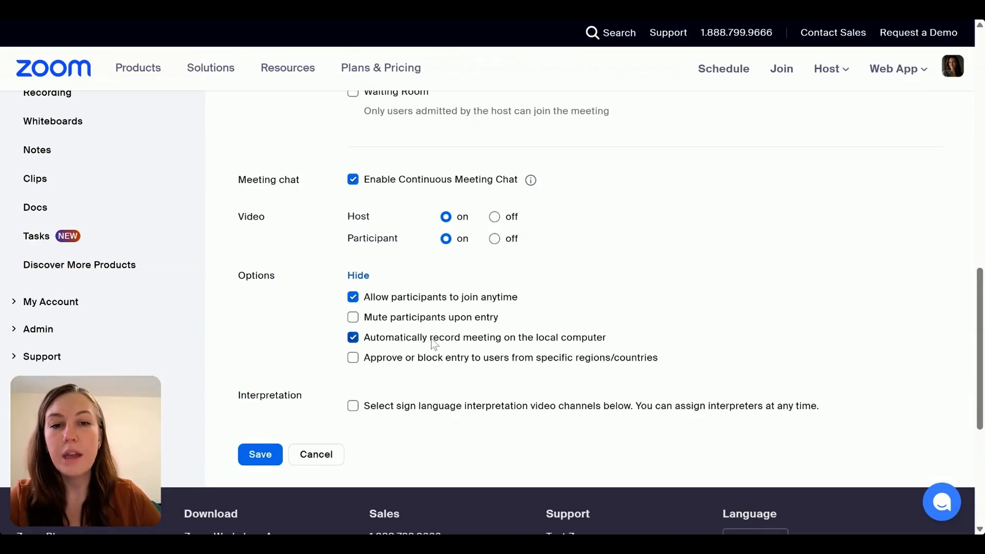
scroll(471, 212, down, 4)
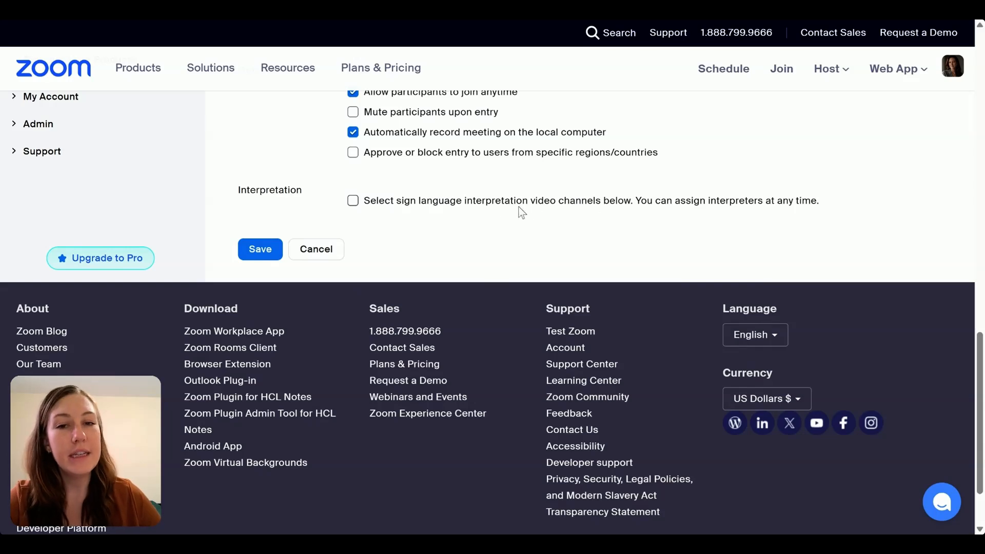
scroll(430, 209, up, 5)
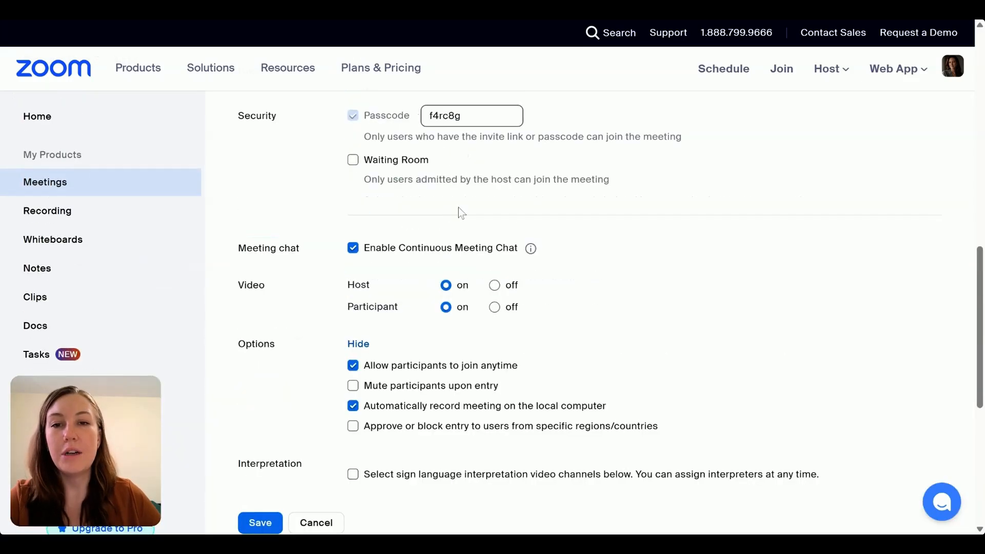
- Save the scheduled meeting and review its details, including the invite link
scroll(460, 207, up, 10)
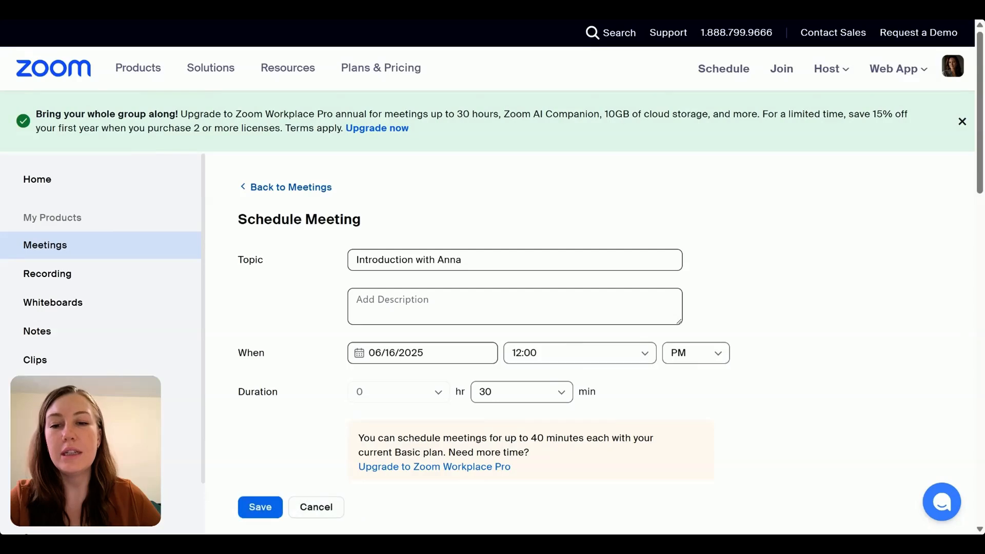
click(260, 506)
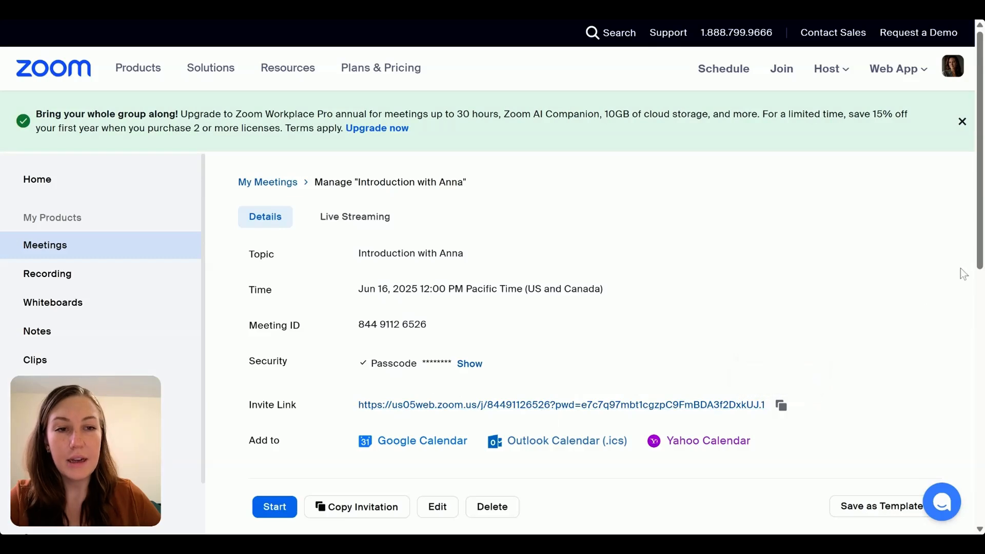
scroll(293, 231, down, 5)
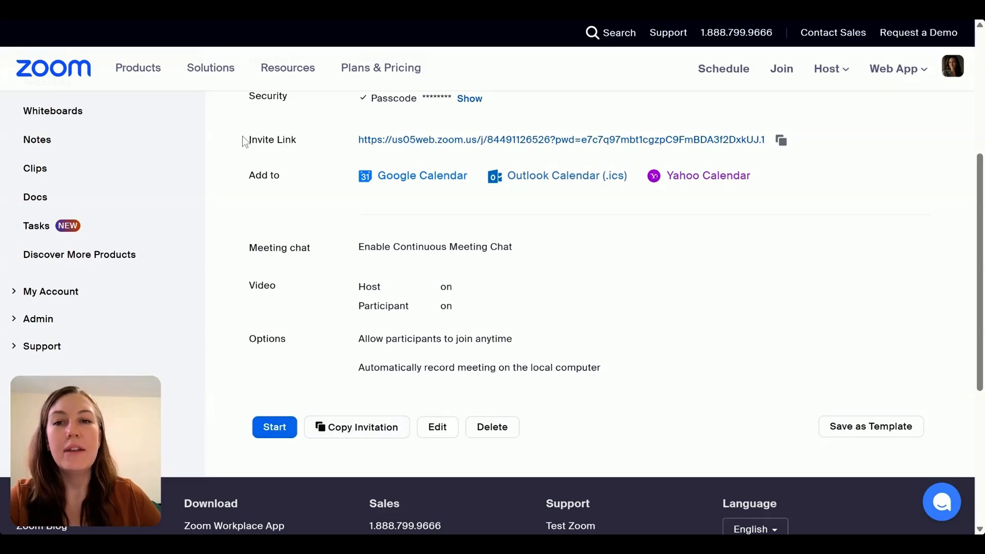
drag(245, 140, 769, 139)
click(843, 147)
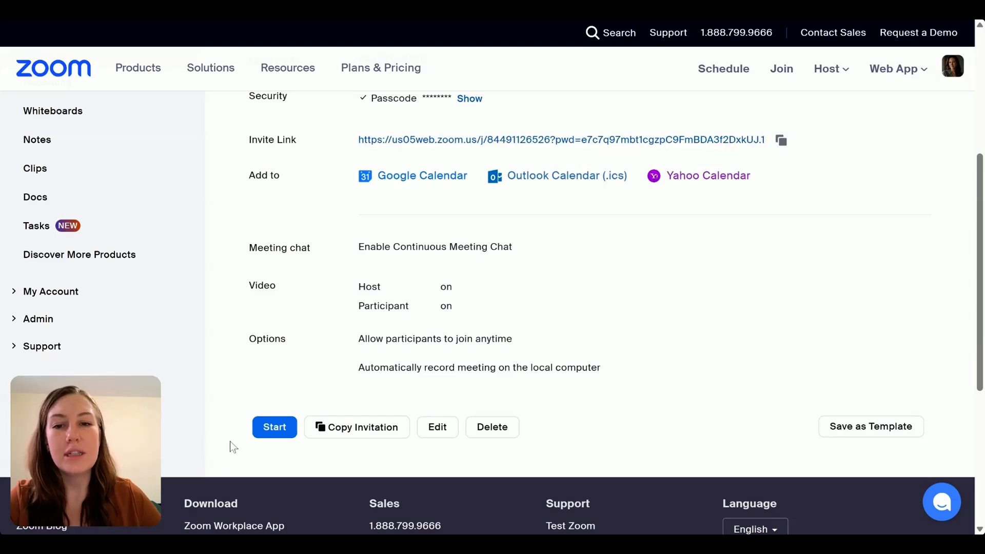
- Copy the full meeting invitation text to the clipboard and close the invitation dialog
click(366, 439)
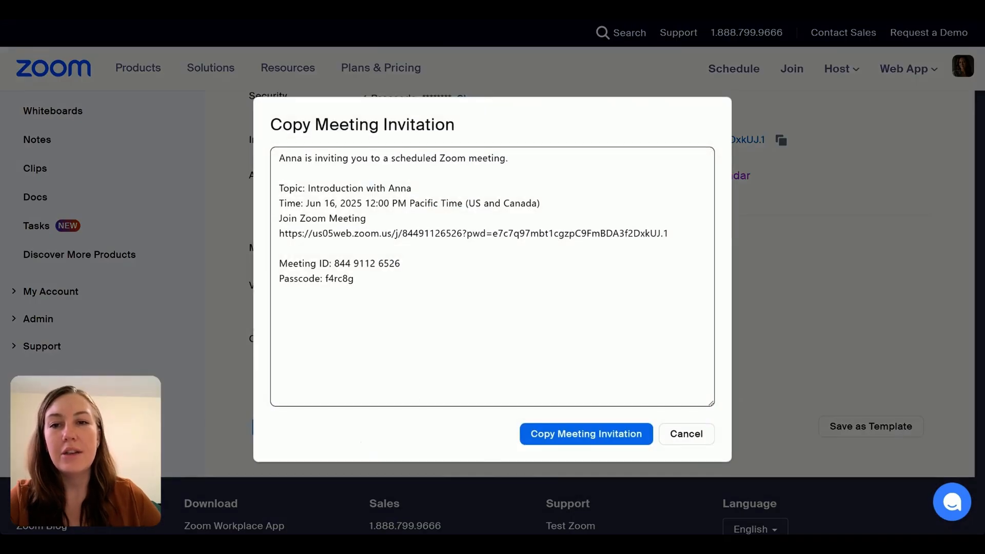
drag(279, 158, 359, 283)
click(428, 302)
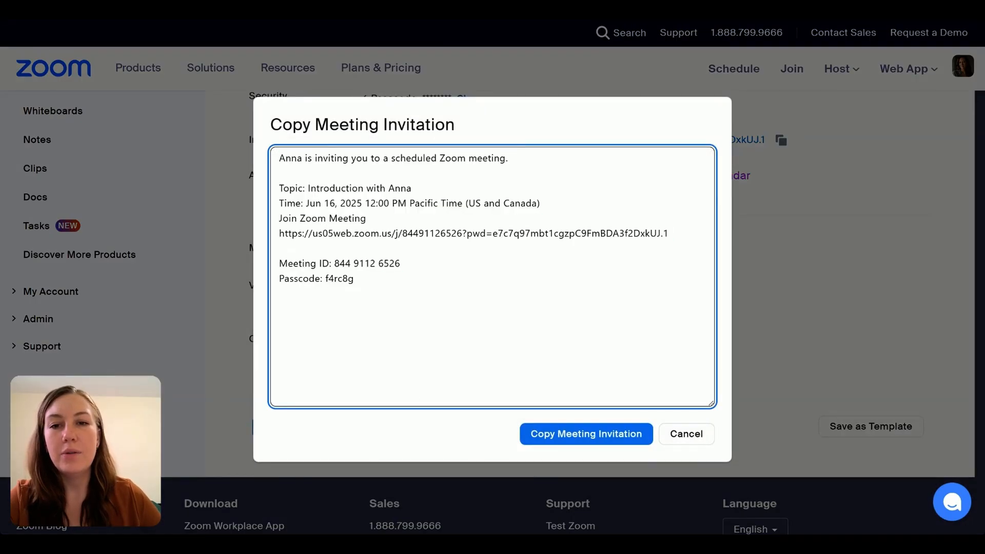
key(ctrl+a)
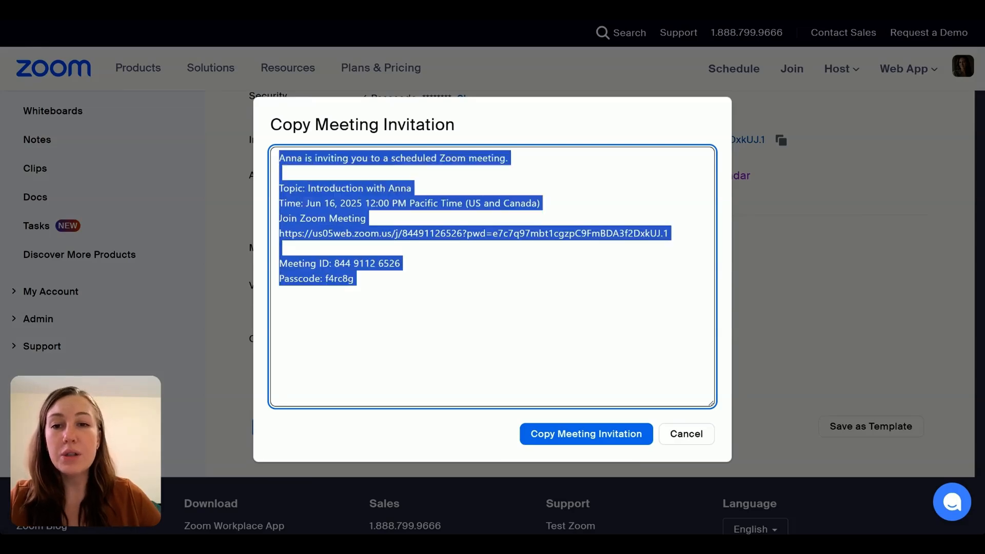
click(554, 439)
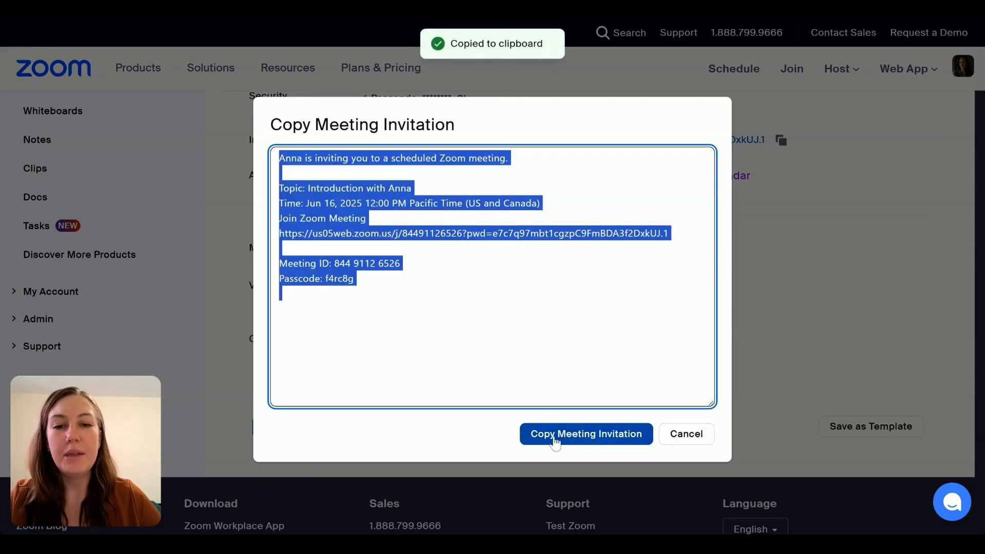
click(693, 436)
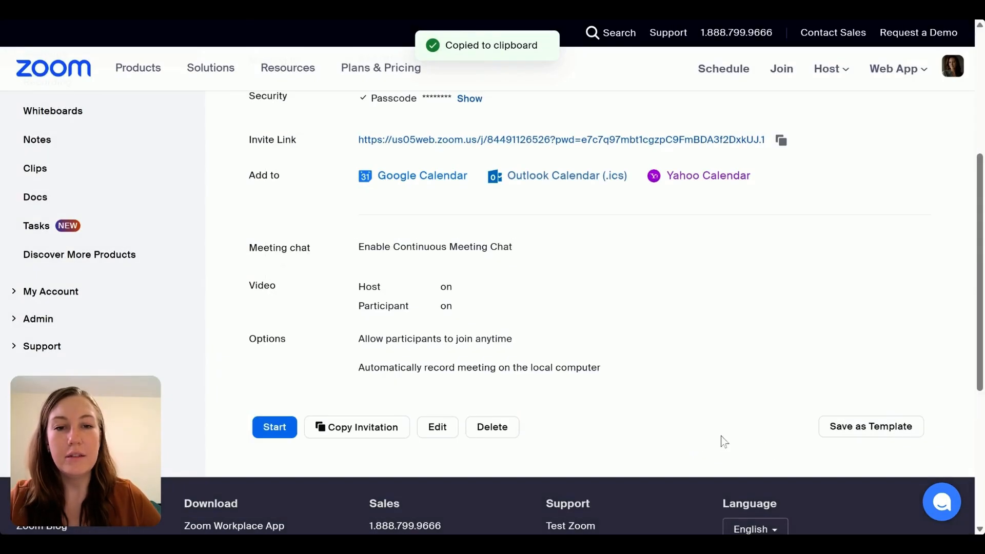
- Paste the copied invitation, including its meeting passcode, into the Virtual Agent chat, read it through unsent, and collapse the chat
click(940, 502)
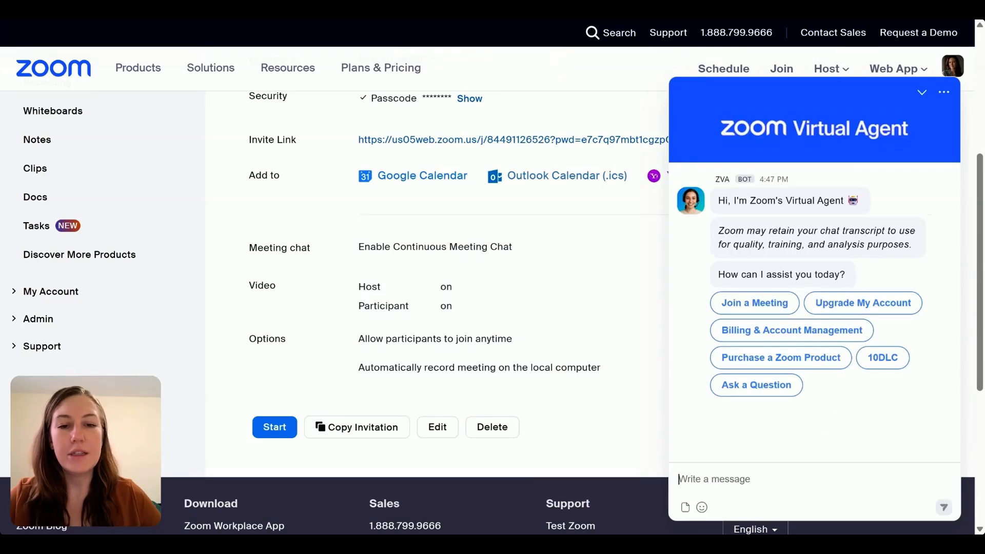
key(ctrl+v)
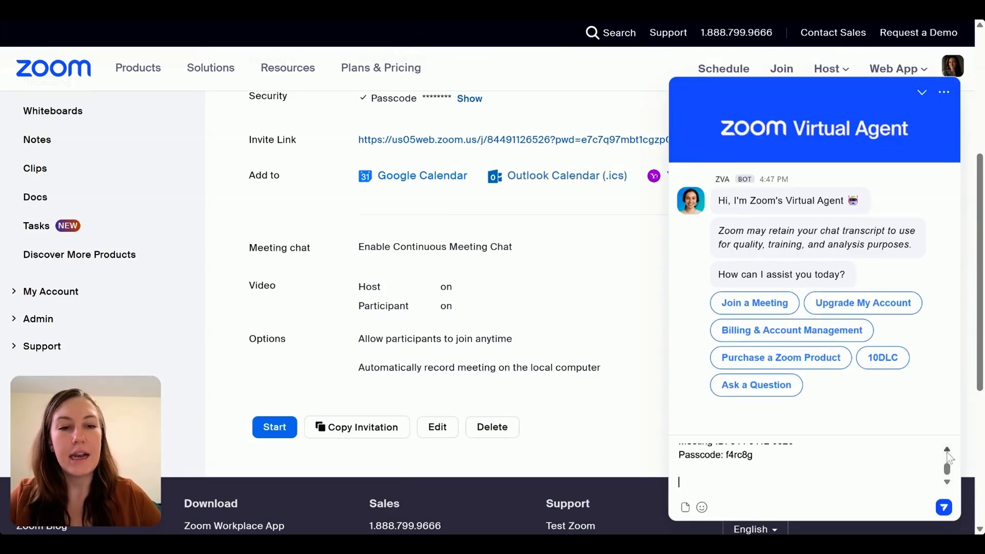
scroll(948, 456, up, 5)
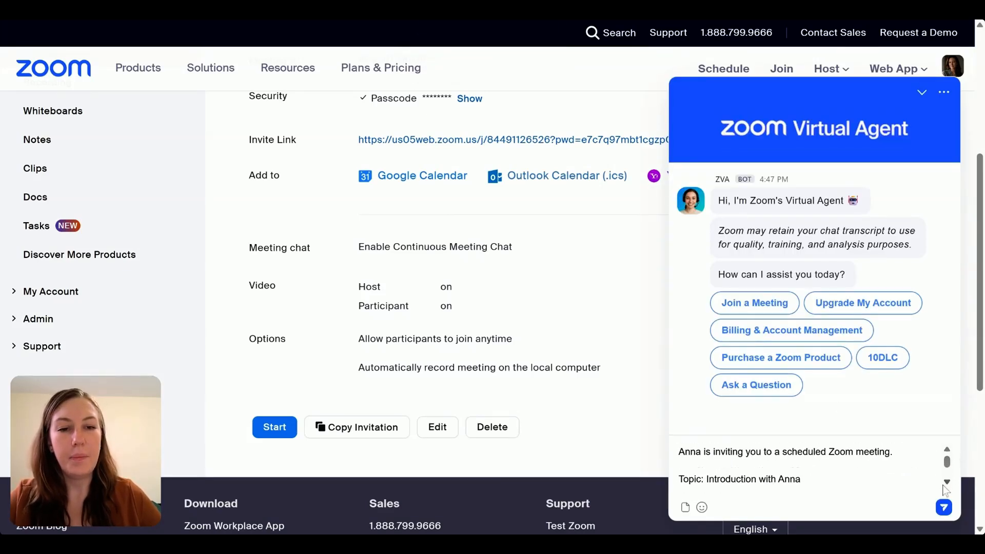
scroll(945, 490, down, 4)
scroll(950, 456, up, 2)
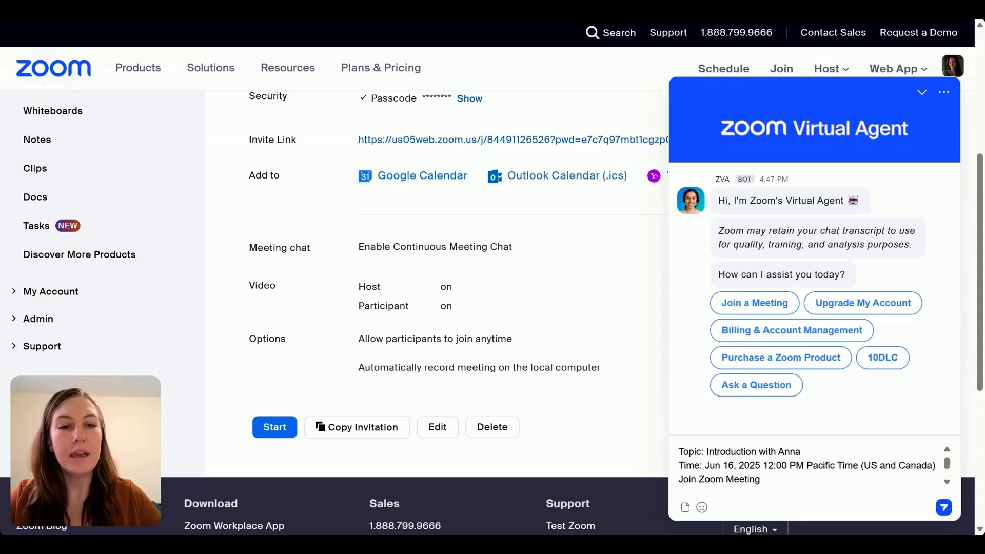
scroll(949, 482, down, 2)
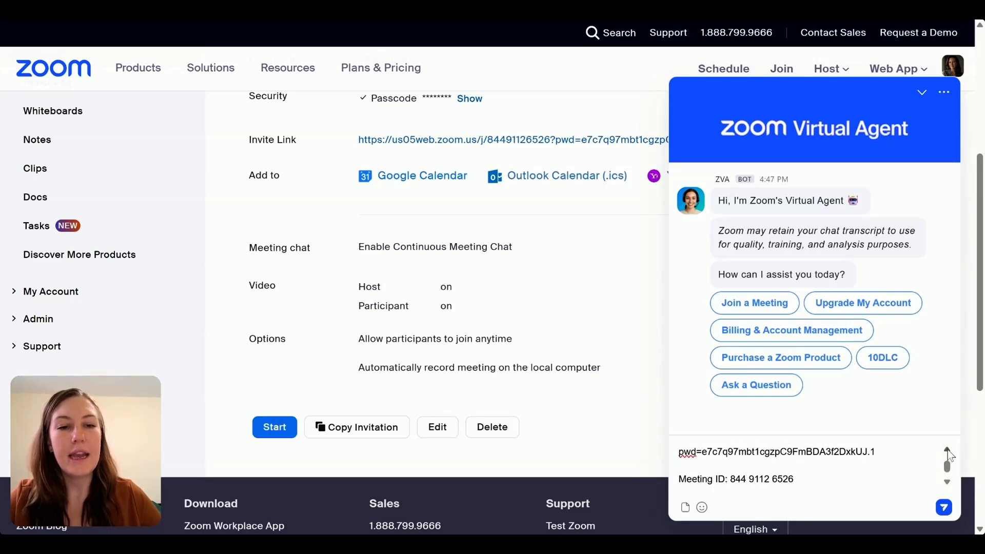
scroll(947, 451, up, 1)
scroll(948, 485, down, 3)
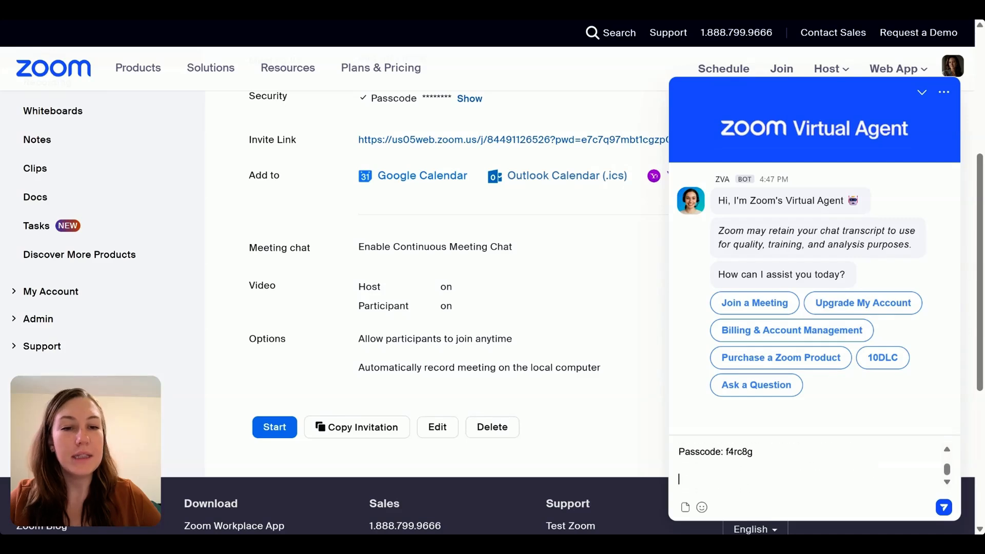
click(922, 95)
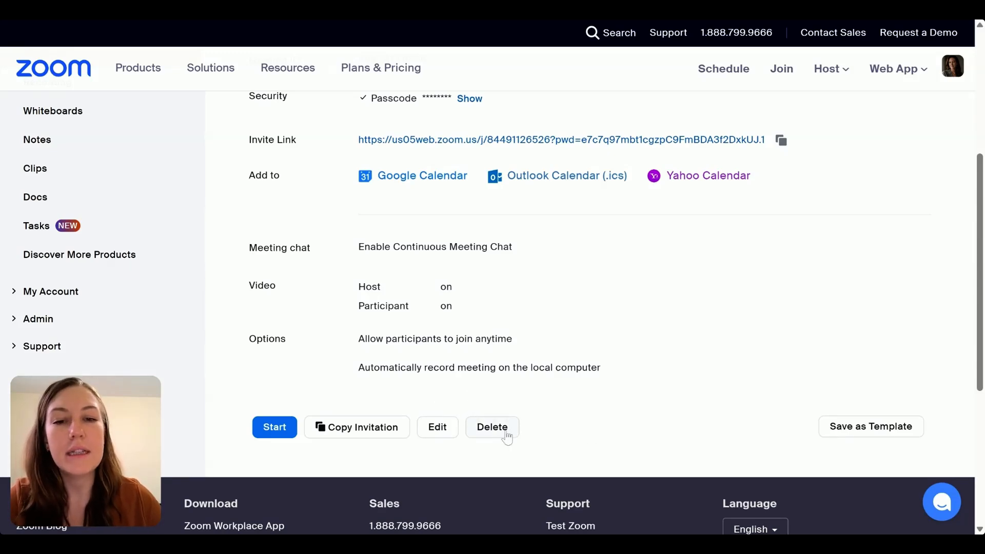
- Save the meeting as a meeting template named after its topic and dismiss the upgrade banner
click(885, 425)
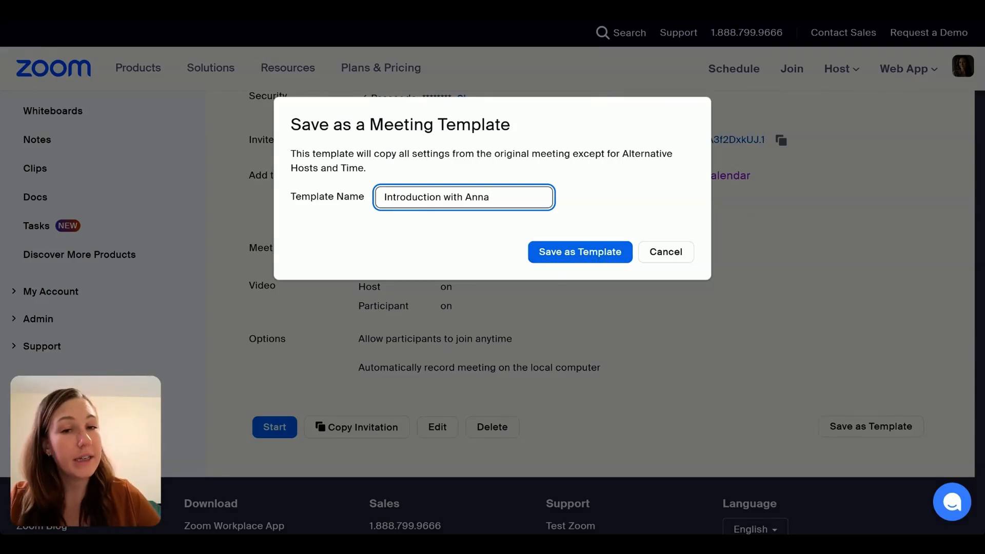
click(595, 257)
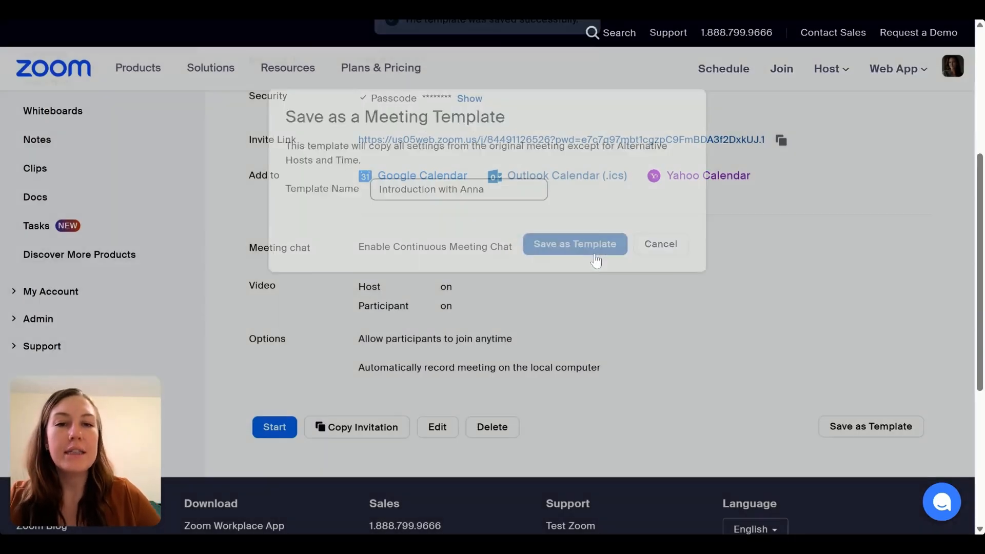
scroll(461, 359, up, 5)
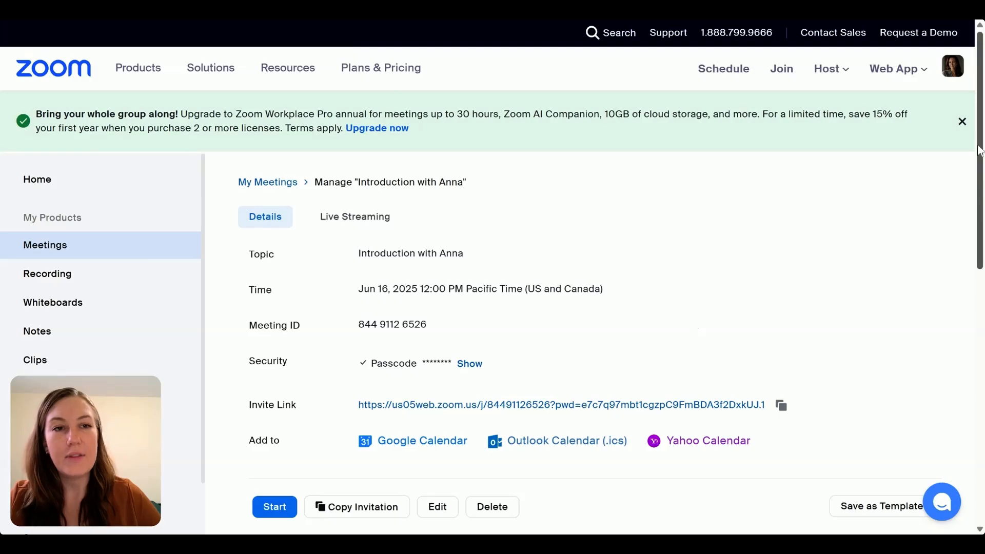
click(962, 121)
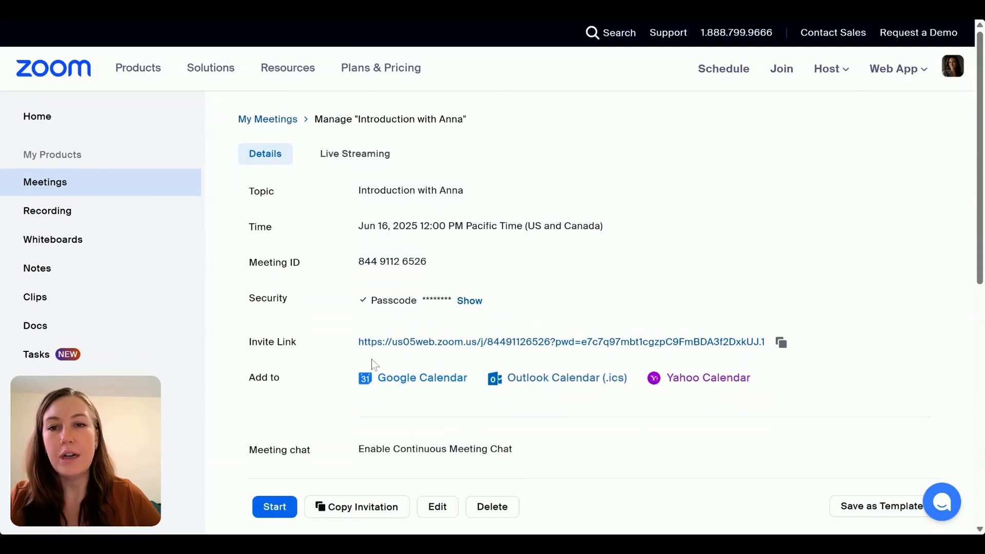
- Go to the meetings overview and check the saved meeting templates and the upcoming meetings
scroll(373, 367, down, 5)
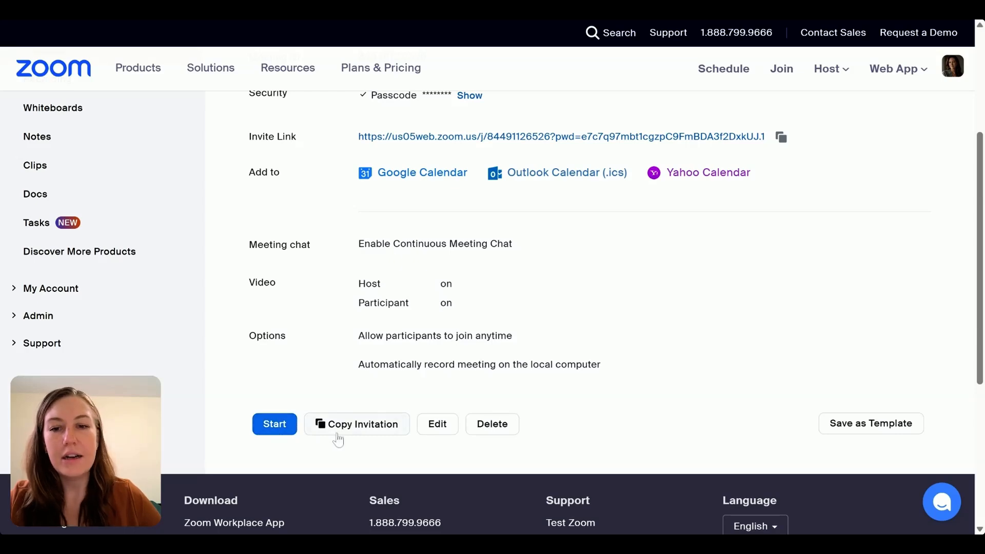
scroll(286, 434, up, 4)
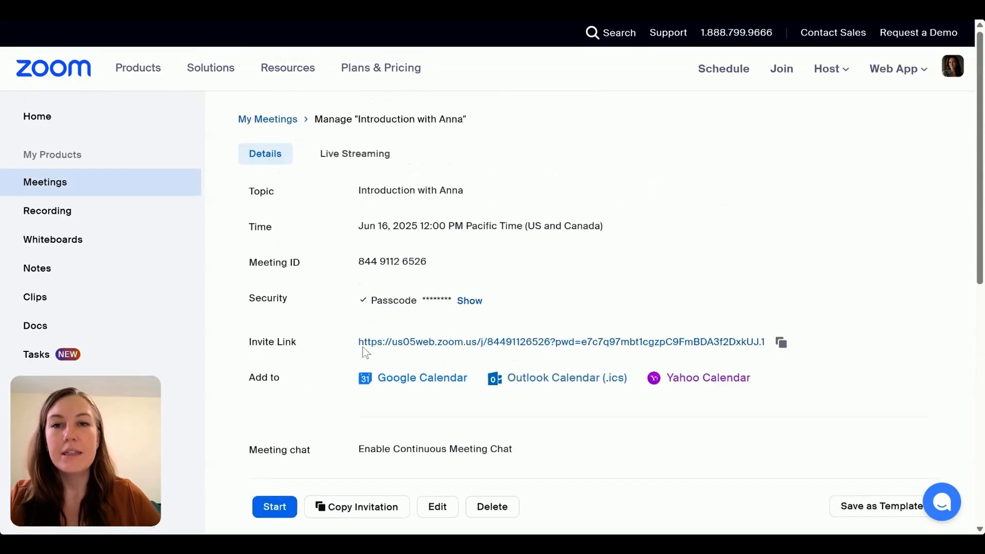
click(37, 193)
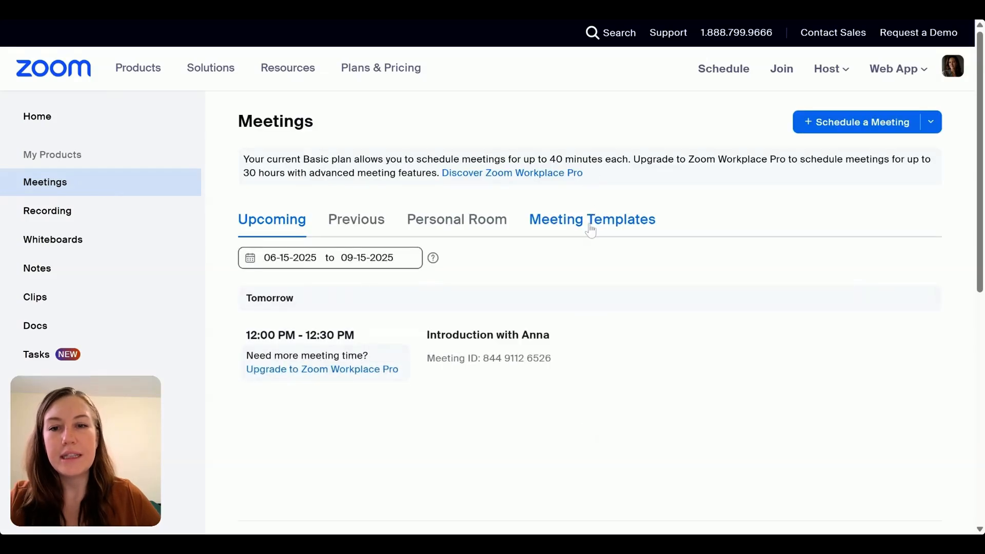
click(591, 231)
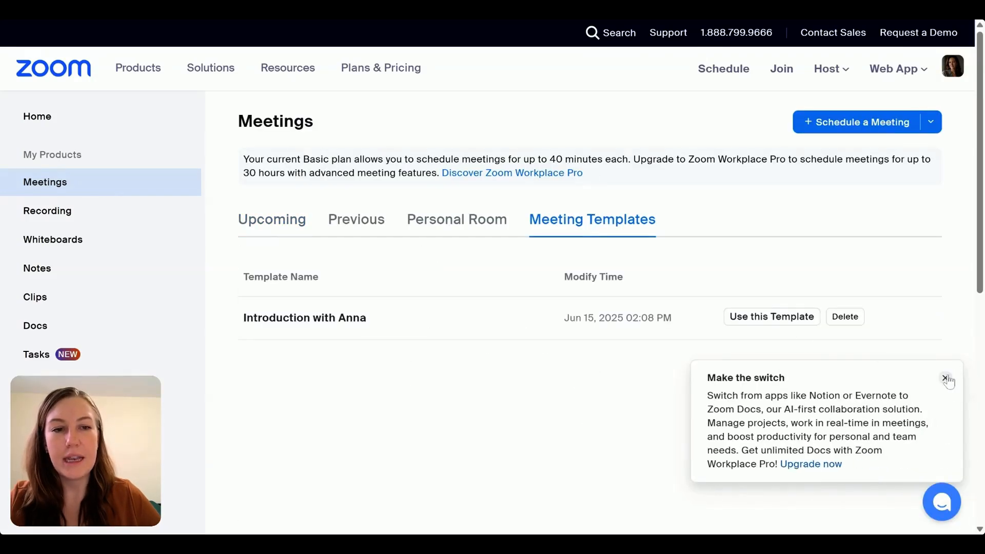
click(945, 379)
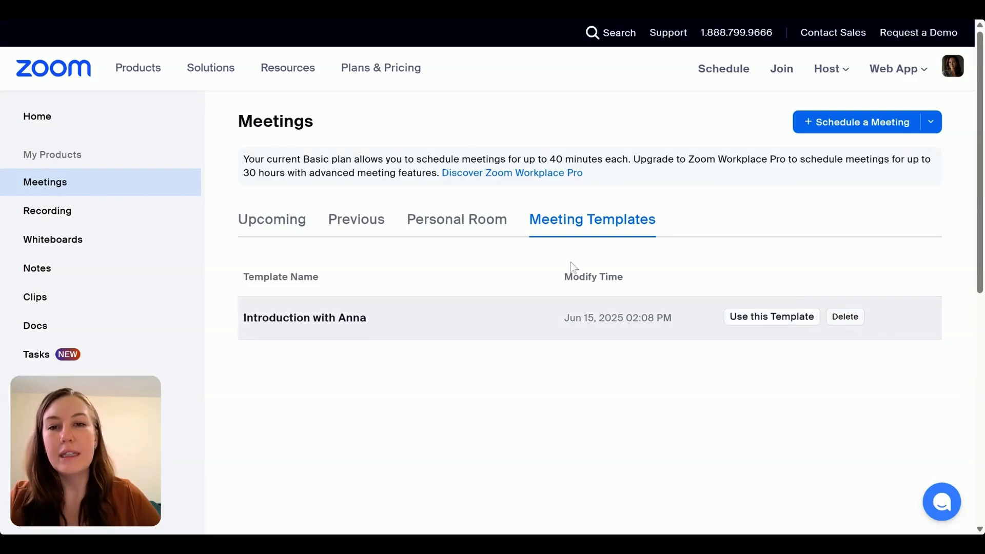
click(268, 223)
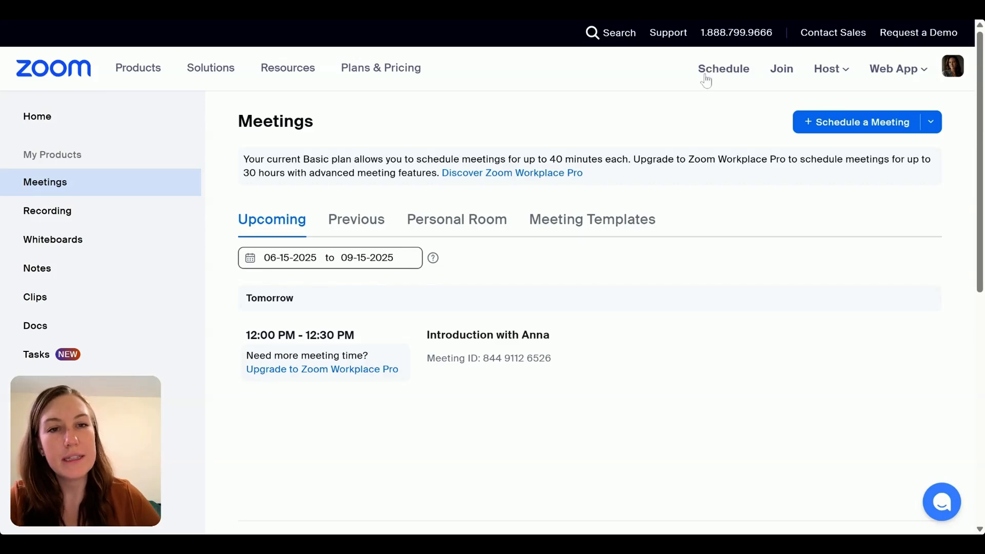
- Open a new meeting scheduling form and look through its options down to the template choice
click(731, 73)
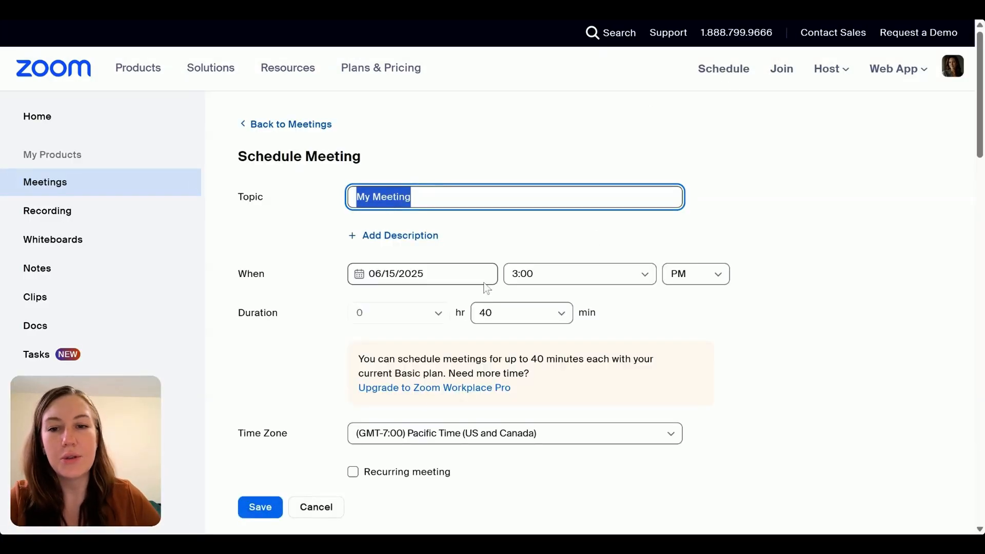
scroll(490, 287, down, 10)
scroll(518, 285, up, 4)
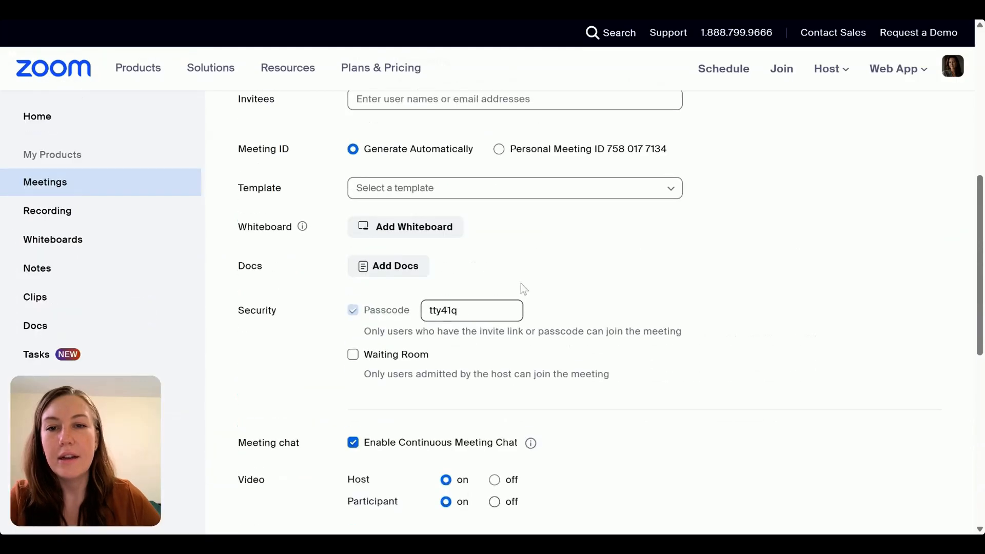
scroll(521, 284, up, 8)
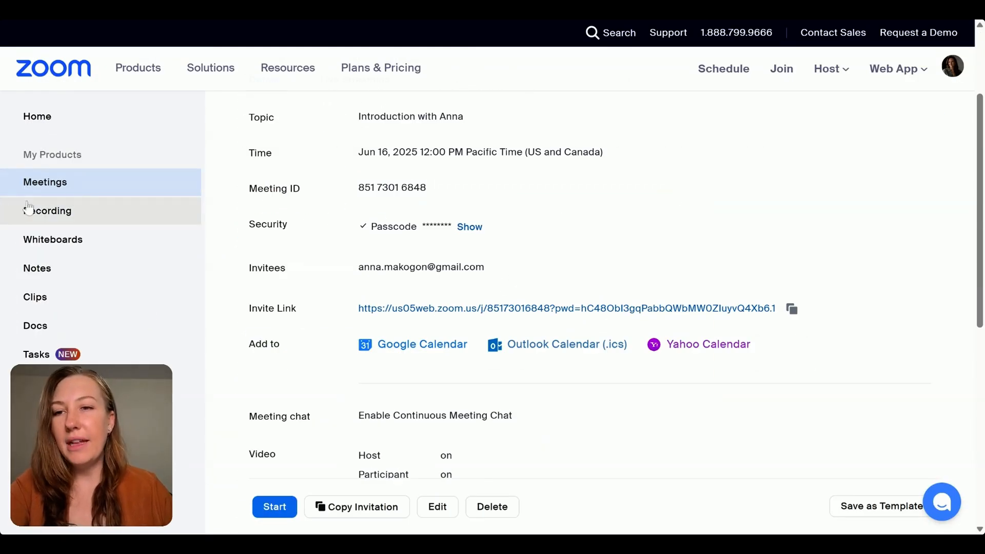
- Examine the Recordings area's cloud, shared, computer and deleted recordings
click(55, 217)
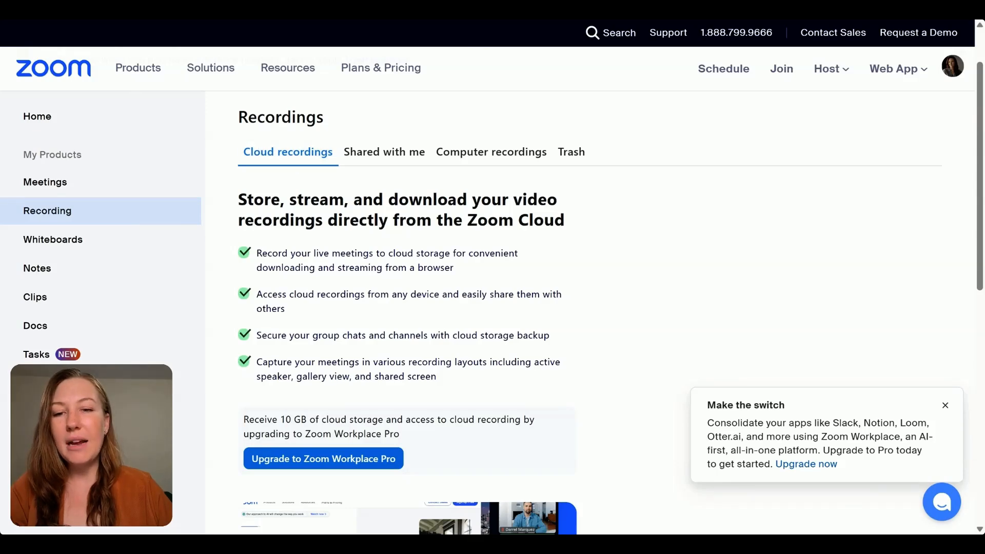
scroll(493, 307, down, 5)
scroll(377, 297, up, 5)
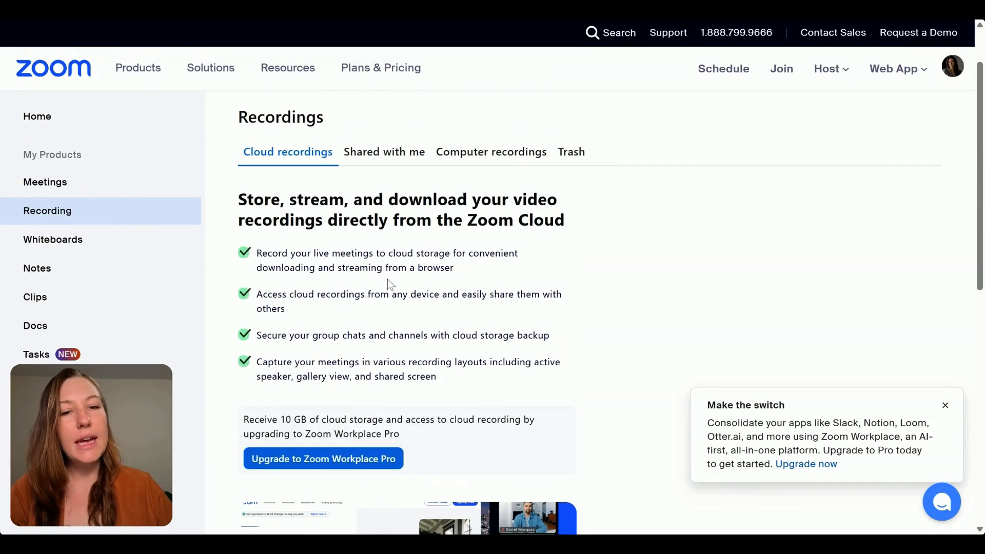
click(384, 152)
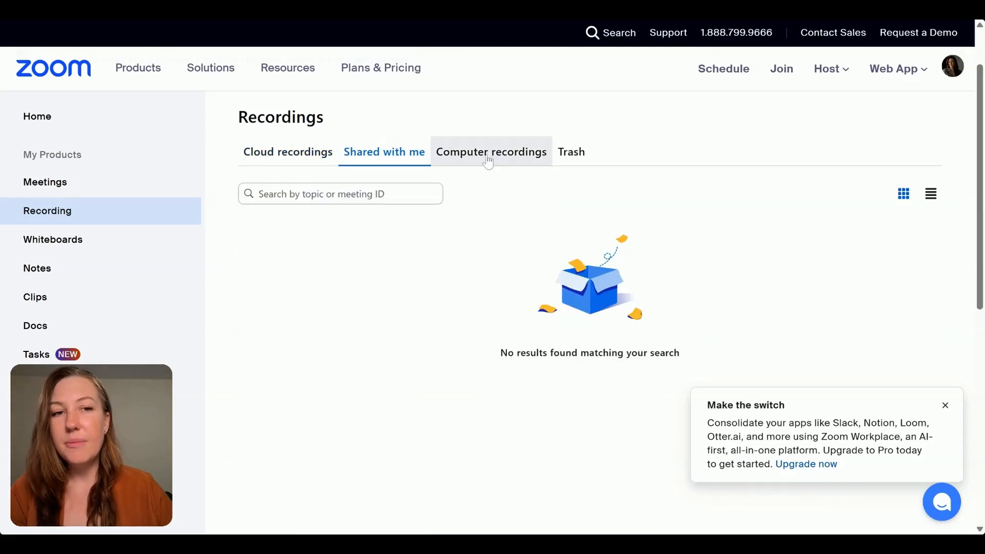
click(488, 162)
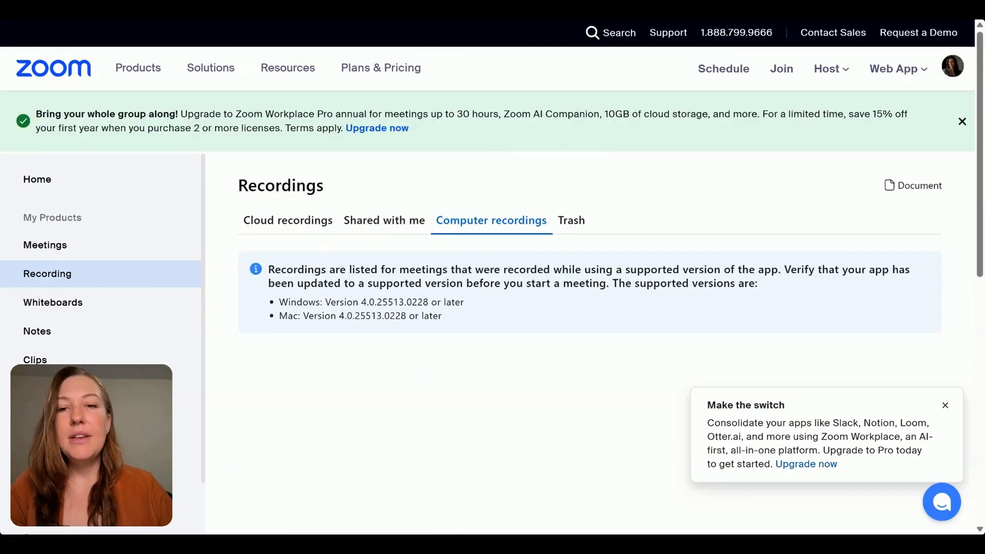
scroll(463, 323, down, 10)
scroll(468, 330, up, 8)
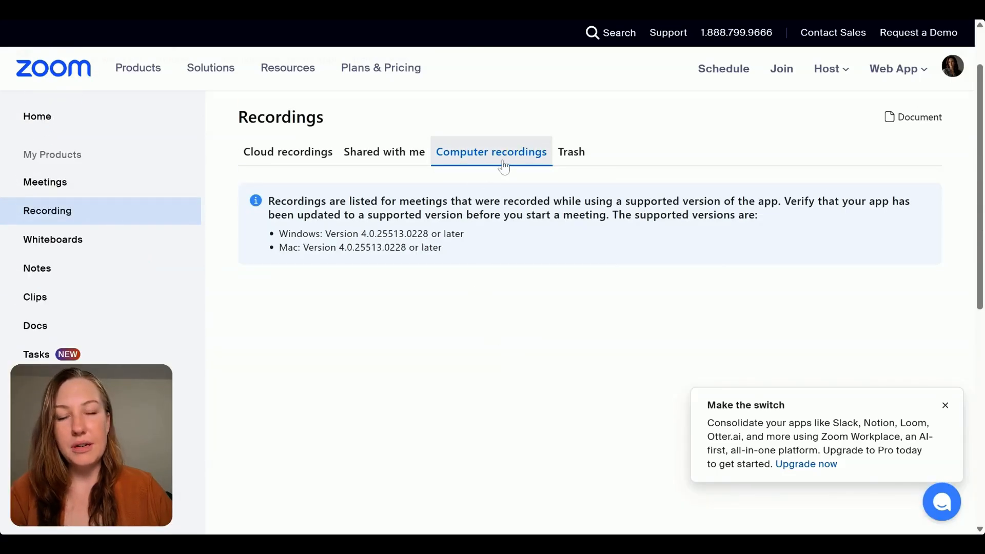
click(580, 154)
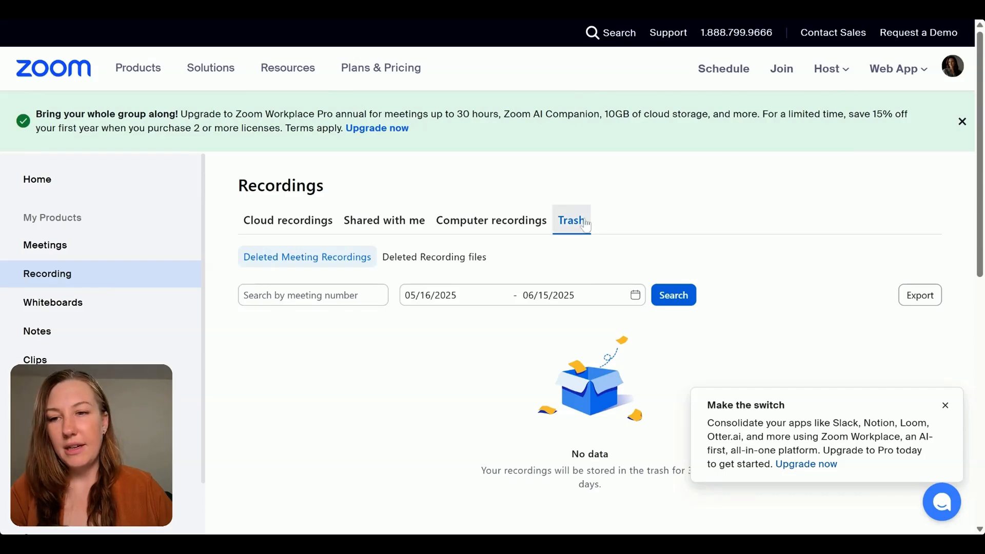
- Open the account's Profile page from the Recordings trash and dismiss the promotional pop-up
scroll(513, 397, down, 4)
scroll(519, 395, up, 4)
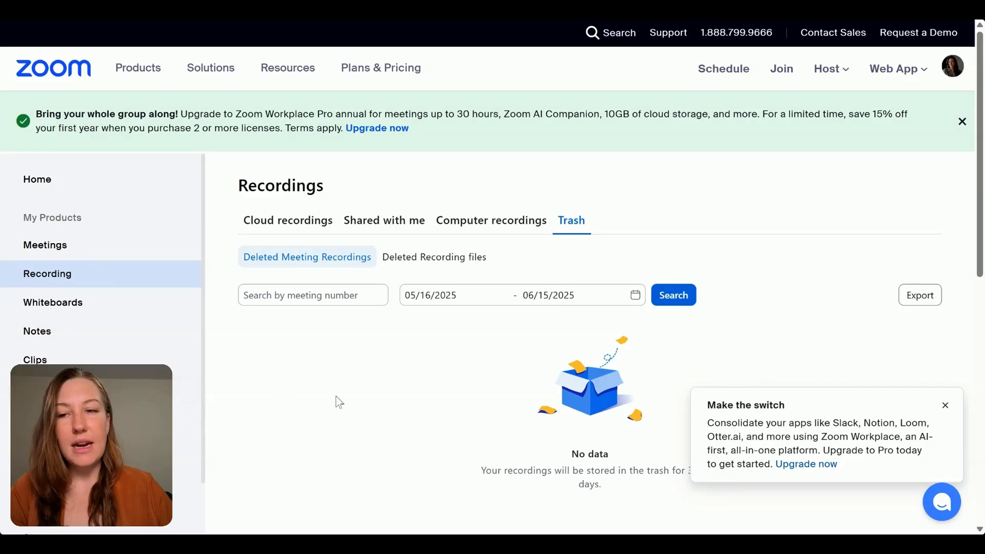
scroll(338, 402, down, 4)
click(51, 334)
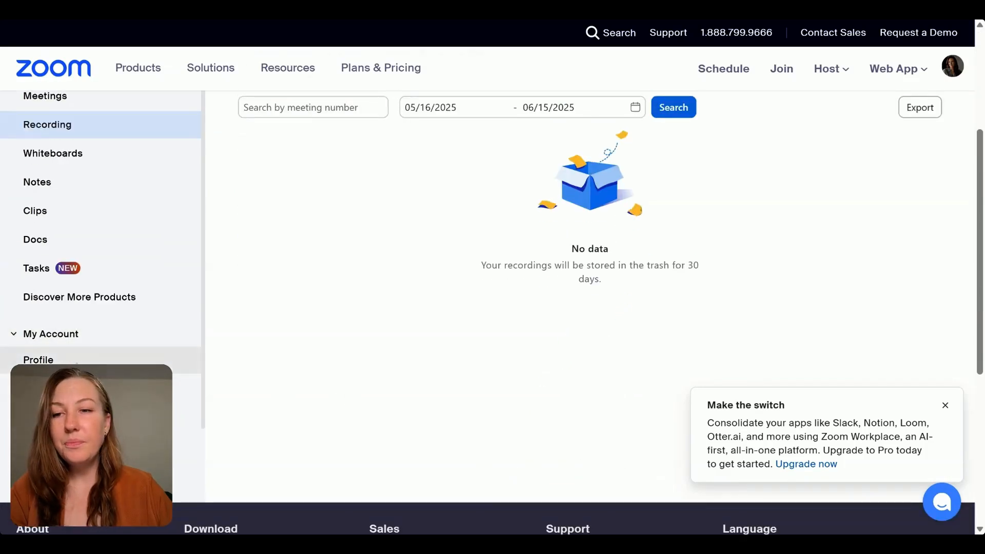
scroll(51, 307, down, 2)
click(52, 278)
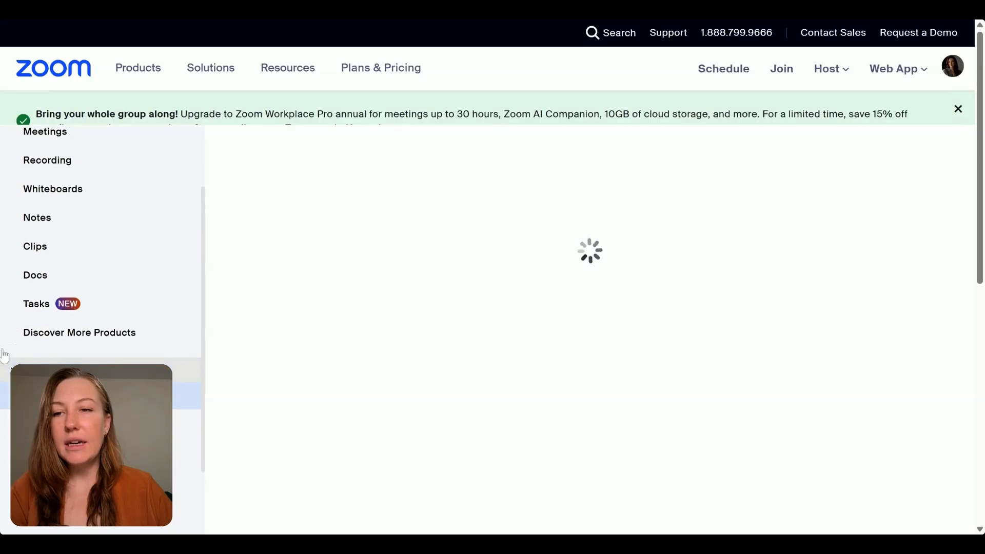
click(945, 377)
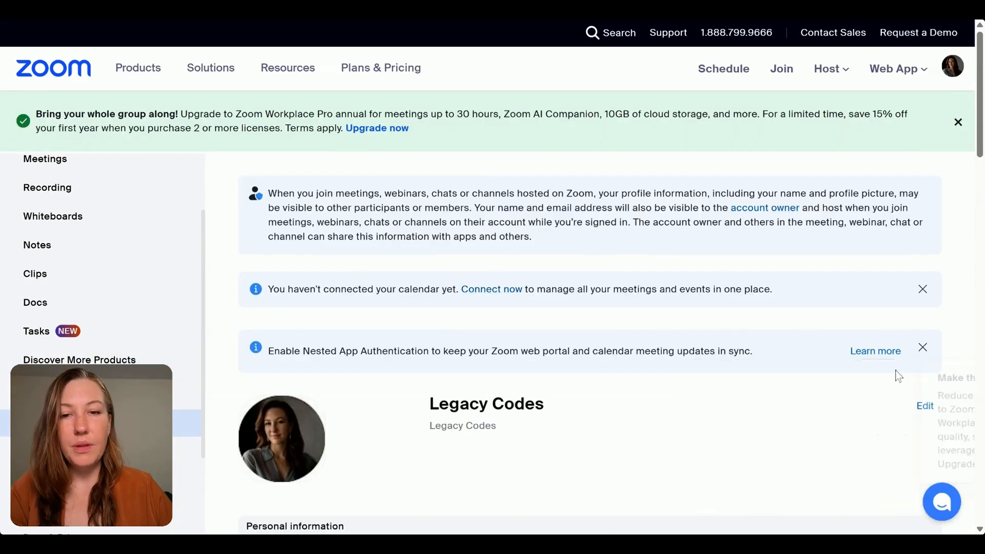
- Open the profile's name and details for editing, look through the available fields, and cancel without changes
scroll(528, 359, down, 5)
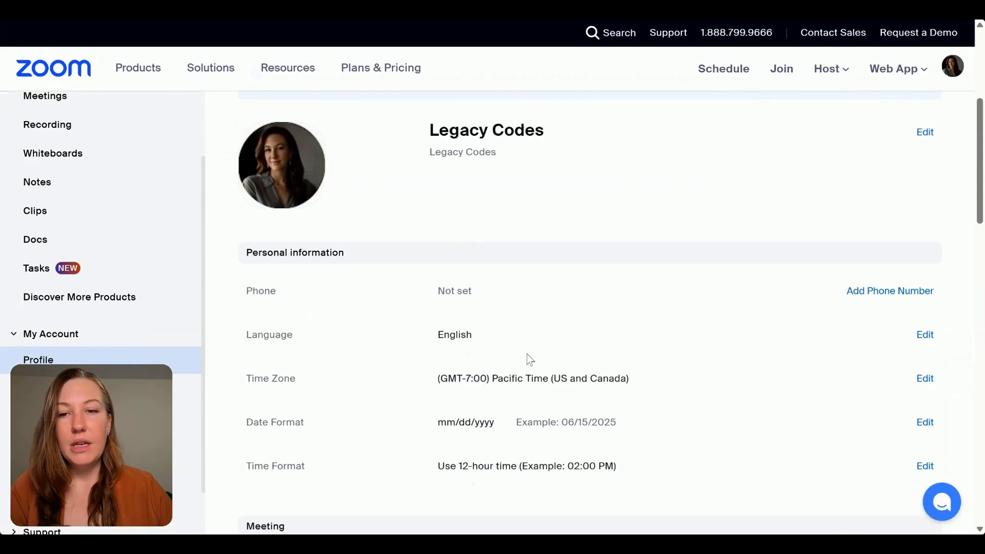
click(925, 133)
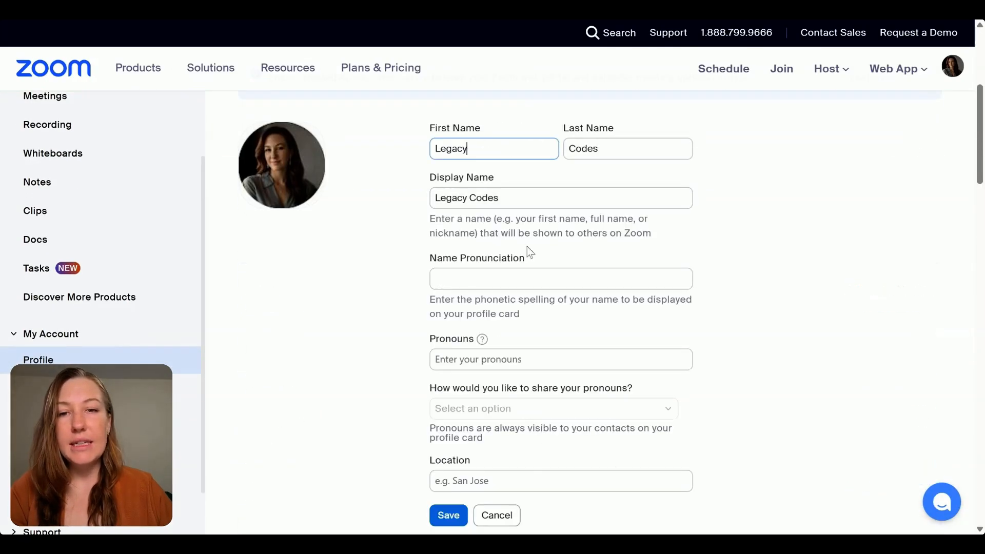
scroll(441, 259, down, 6)
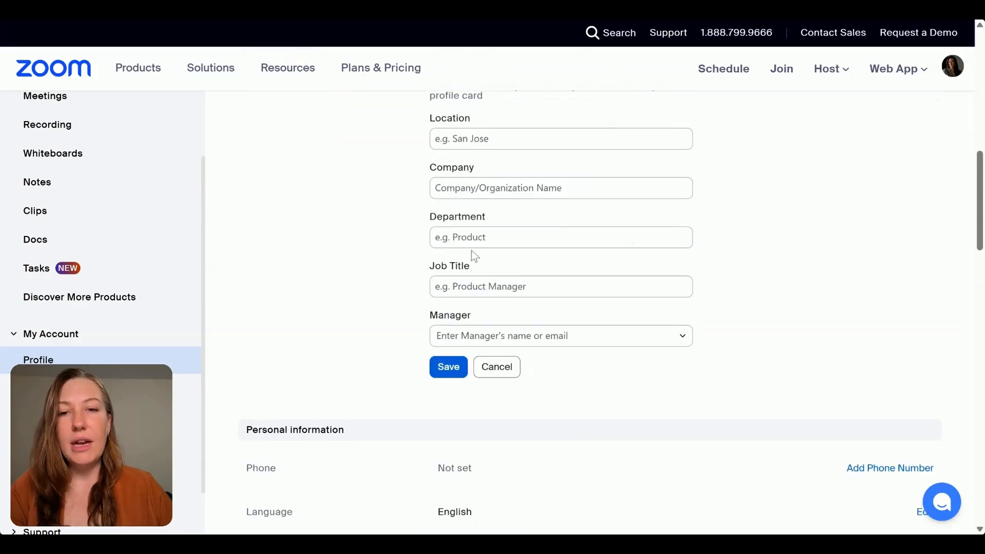
click(493, 368)
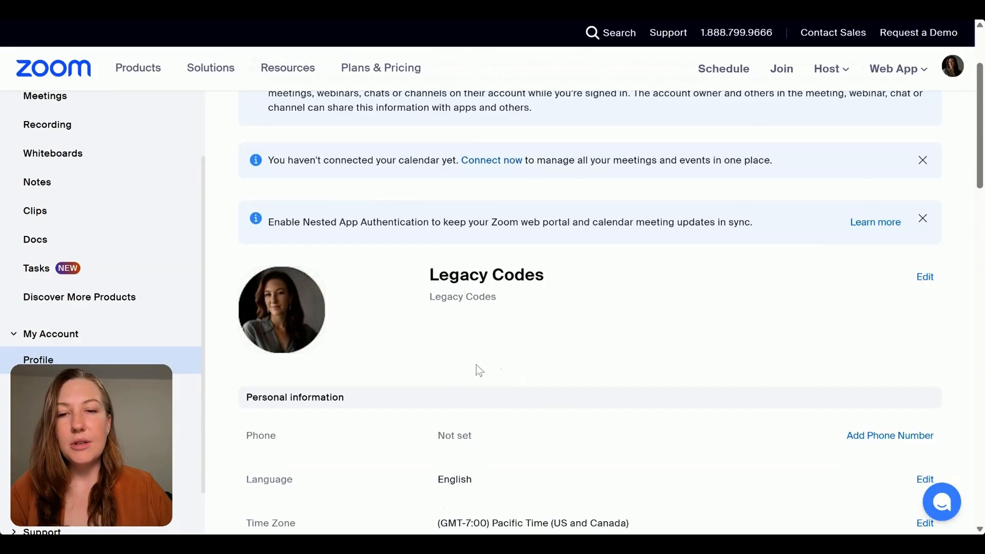
- Examine the profile's personal information, including the language, time zone and date format
scroll(472, 359, down, 4)
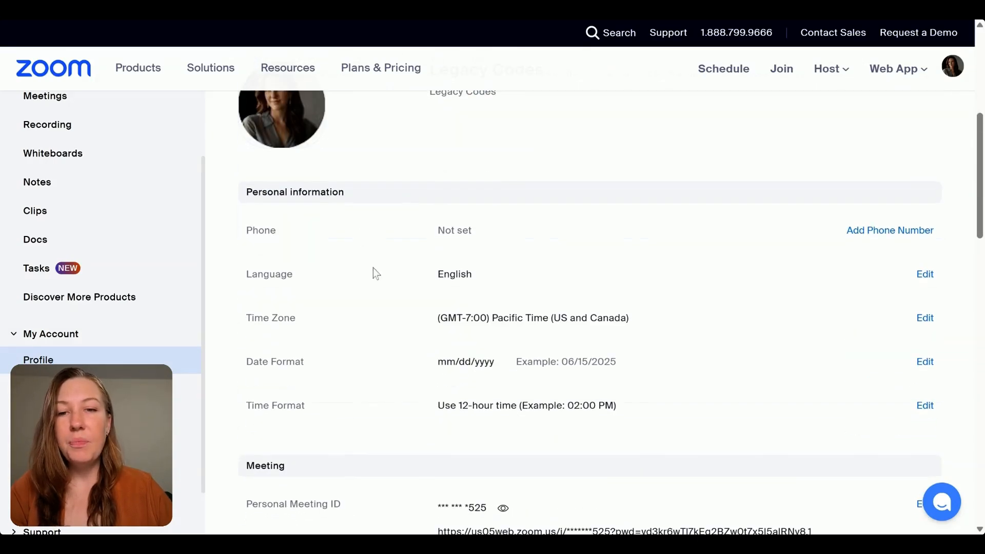
drag(243, 314, 378, 317)
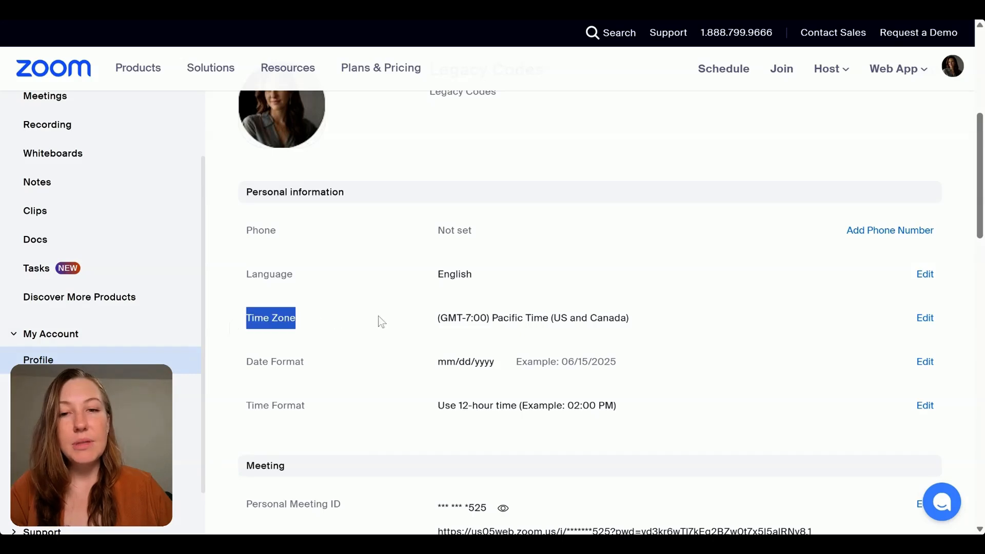
click(378, 317)
drag(488, 273, 402, 272)
click(402, 272)
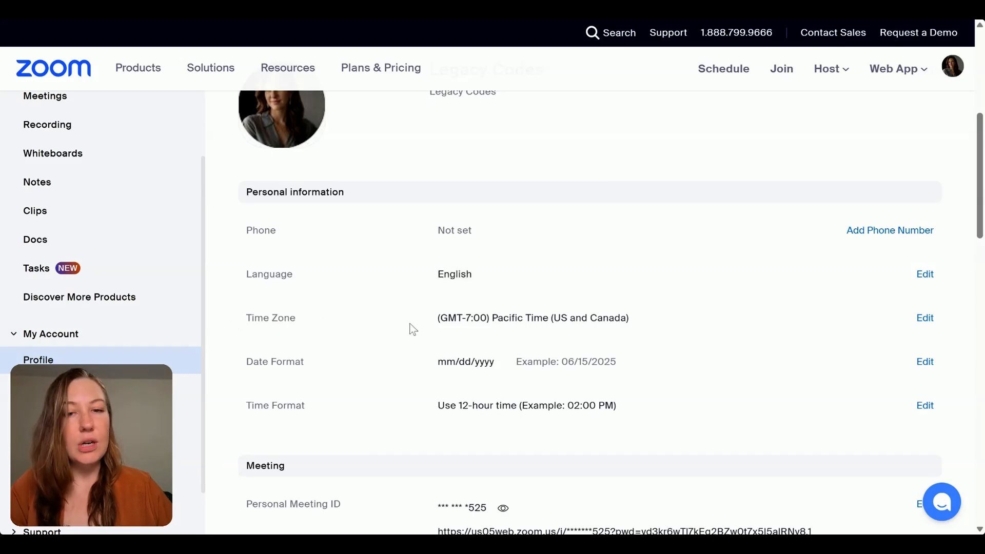
drag(222, 361, 618, 362)
click(634, 365)
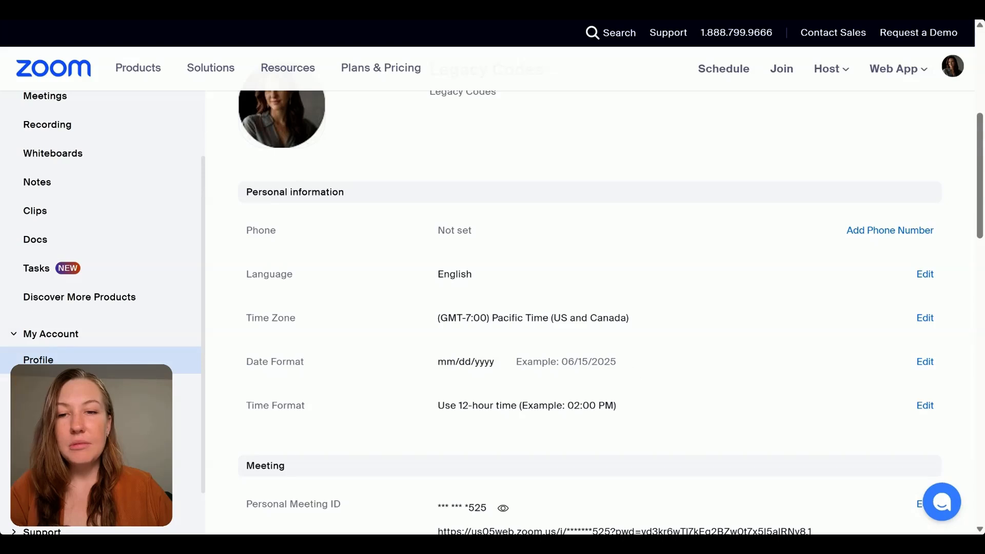
- Look through the profile's meeting, account licence, sign-in and logged-in device sections
scroll(611, 371, down, 4)
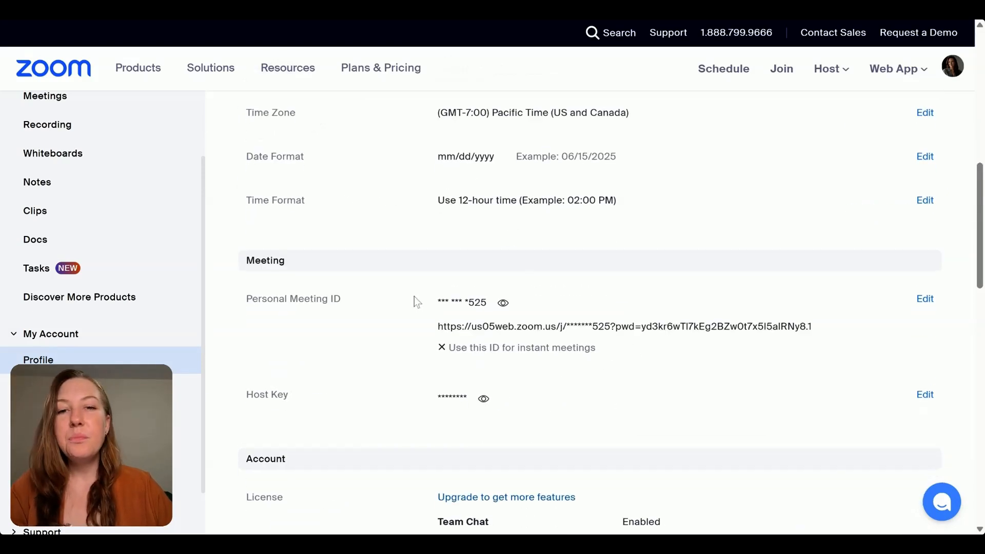
scroll(414, 296, down, 8)
scroll(421, 274, up, 1)
scroll(390, 275, down, 1)
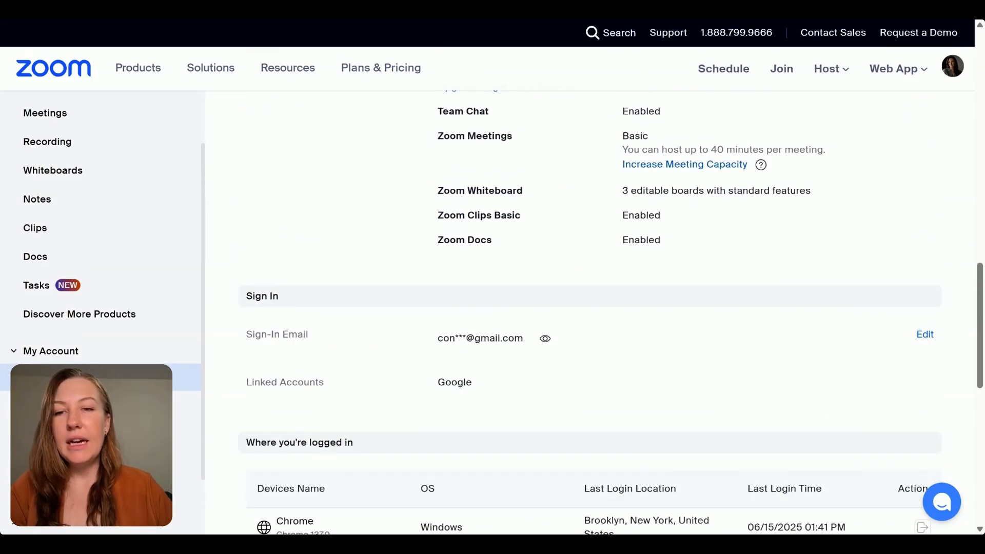
- Open the account settings and look through the General, Meeting and Recording categories
click(77, 406)
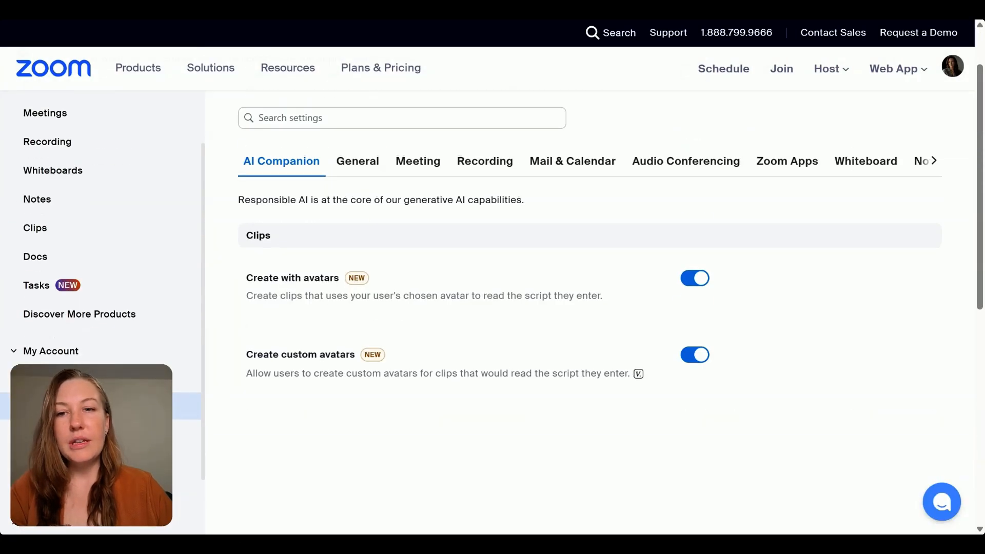
click(359, 168)
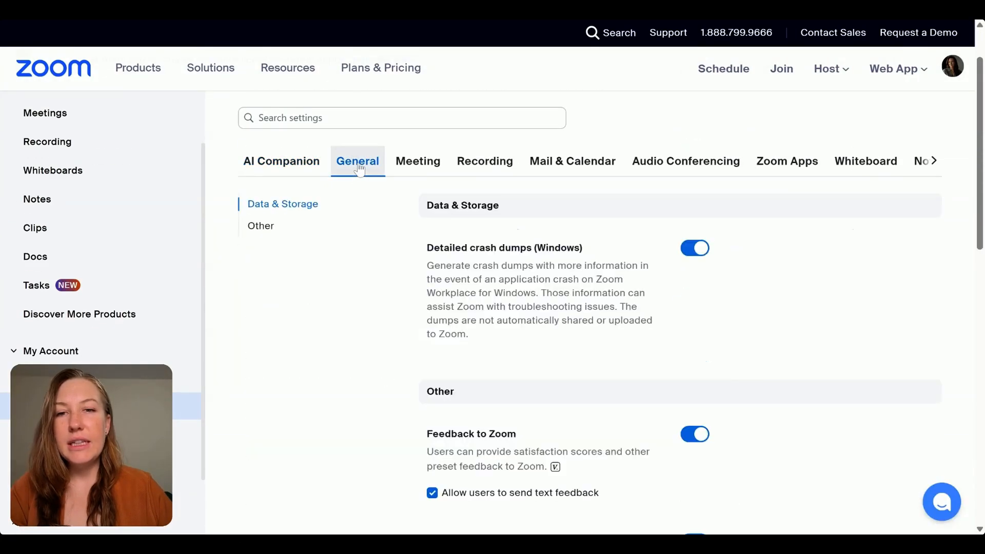
click(442, 165)
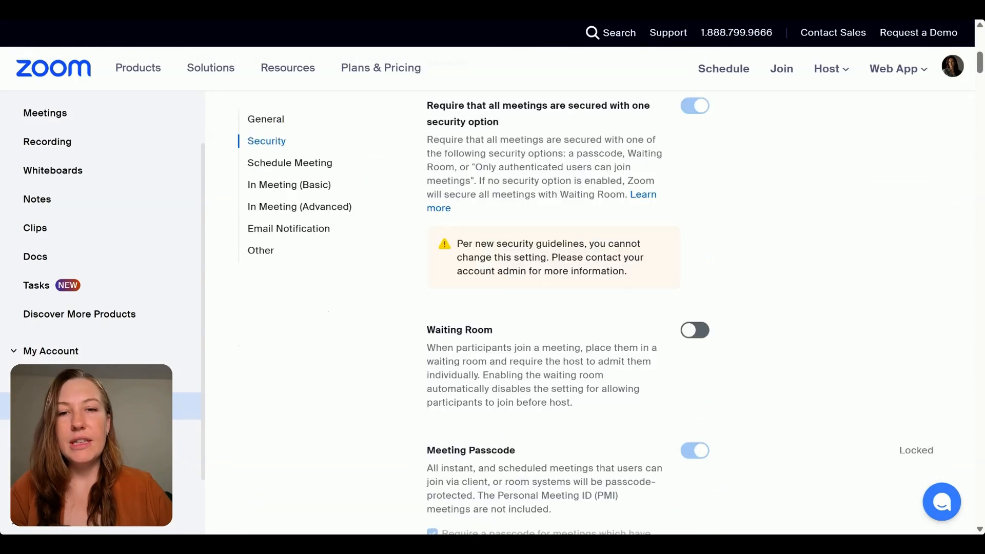
click(464, 167)
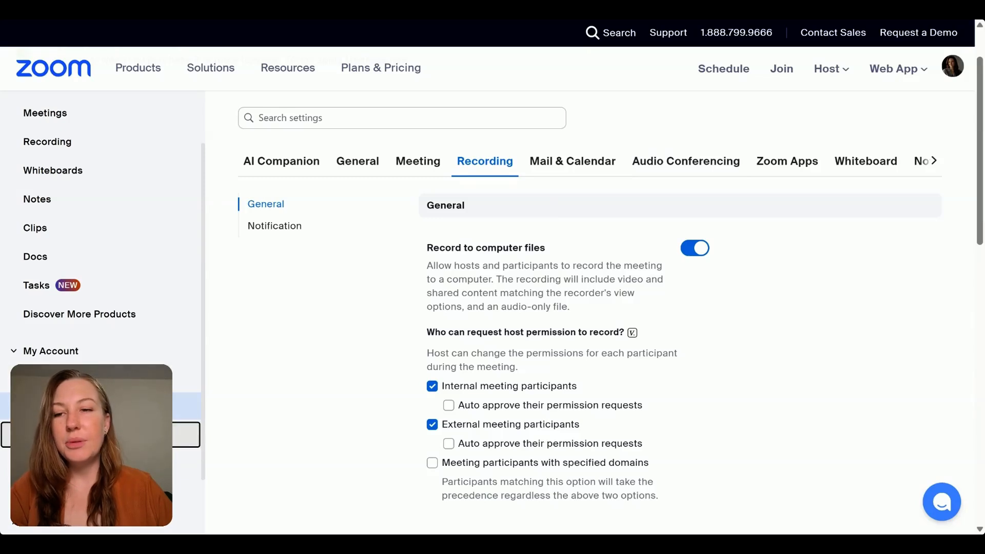
- Check the Personal Devices page and return to the meetings overview to view the upcoming meetings
click(184, 434)
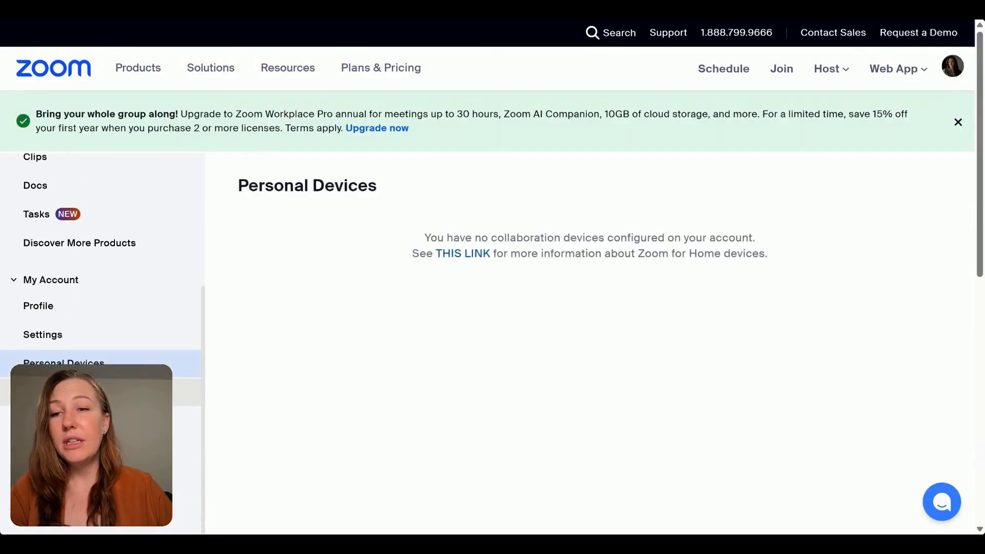
scroll(77, 261, up, 4)
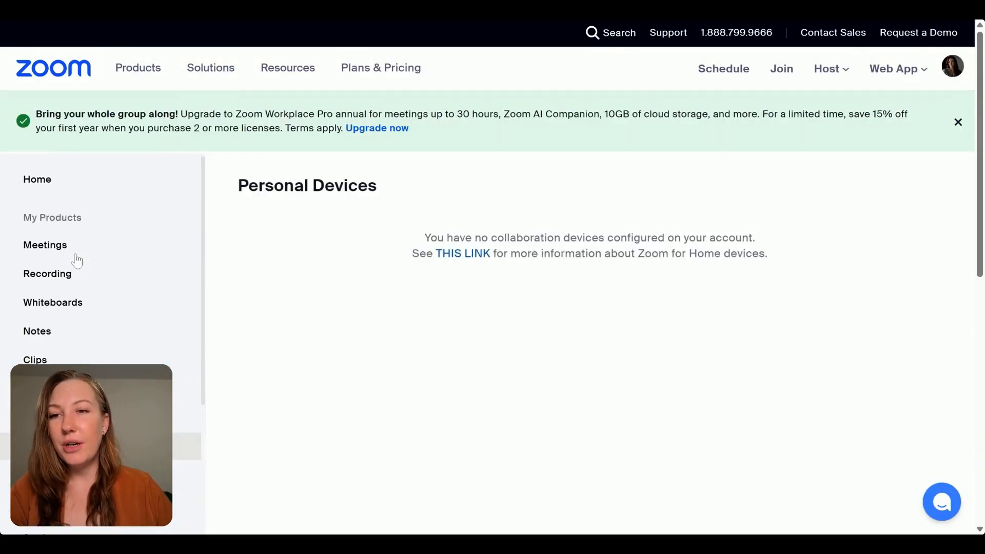
click(66, 253)
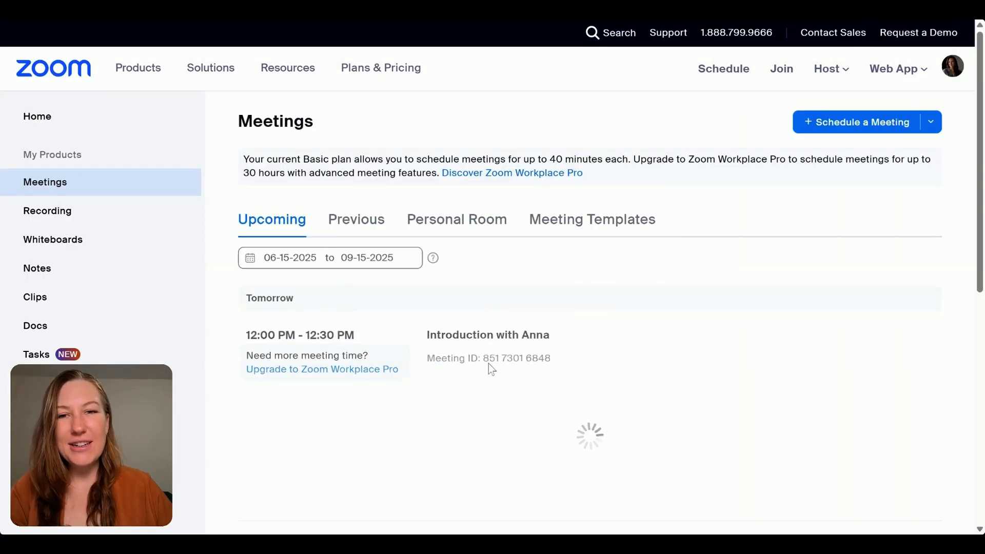
scroll(475, 388, up, 4)
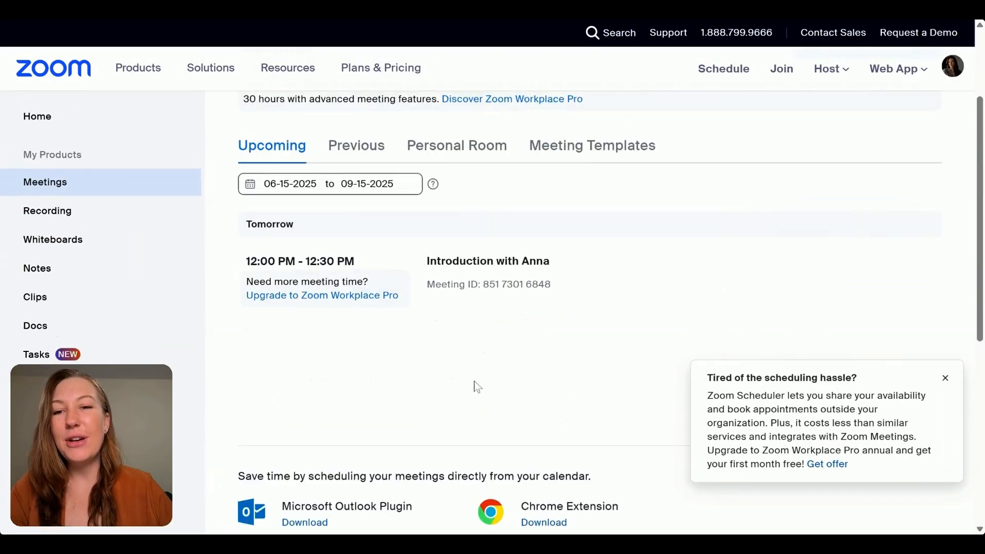